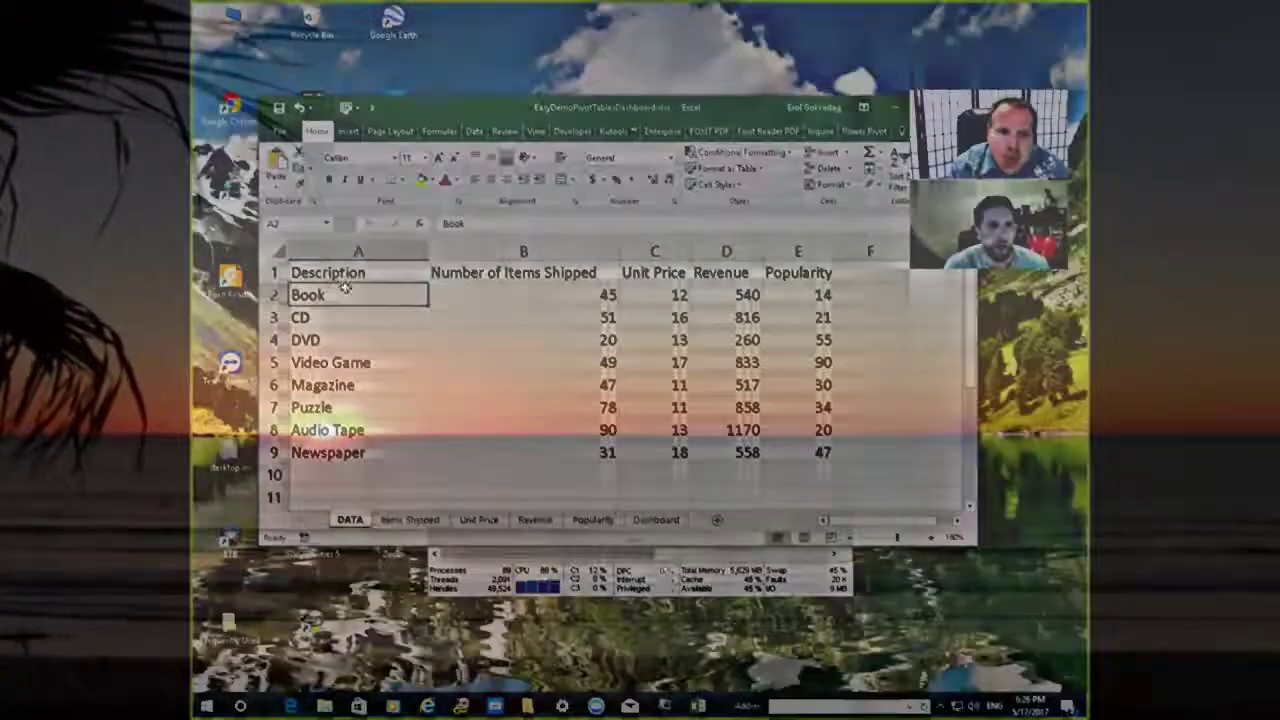
# Copy the product table A1:E9 from the DATA sheet and create a blank workbook, Book1
pyautogui.moveTo(330, 273); pyautogui.dragTo(822, 452)
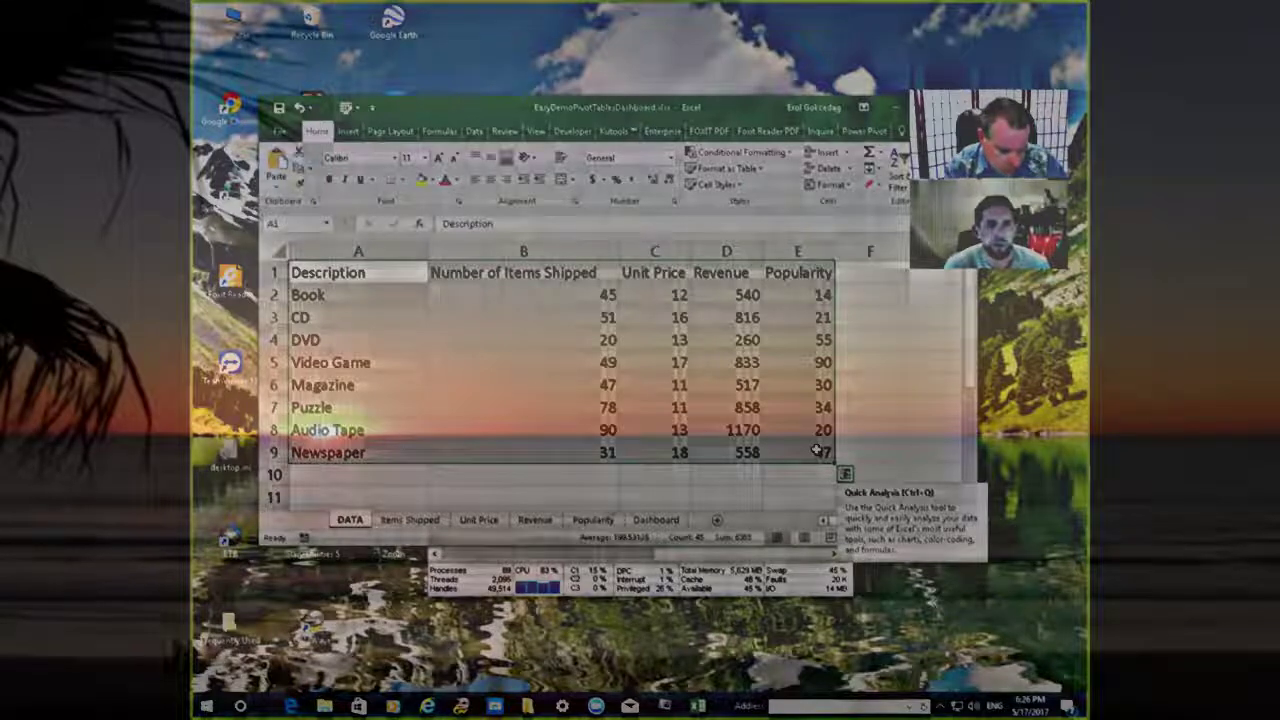
pyautogui.hotkey('ctrl', 'c')
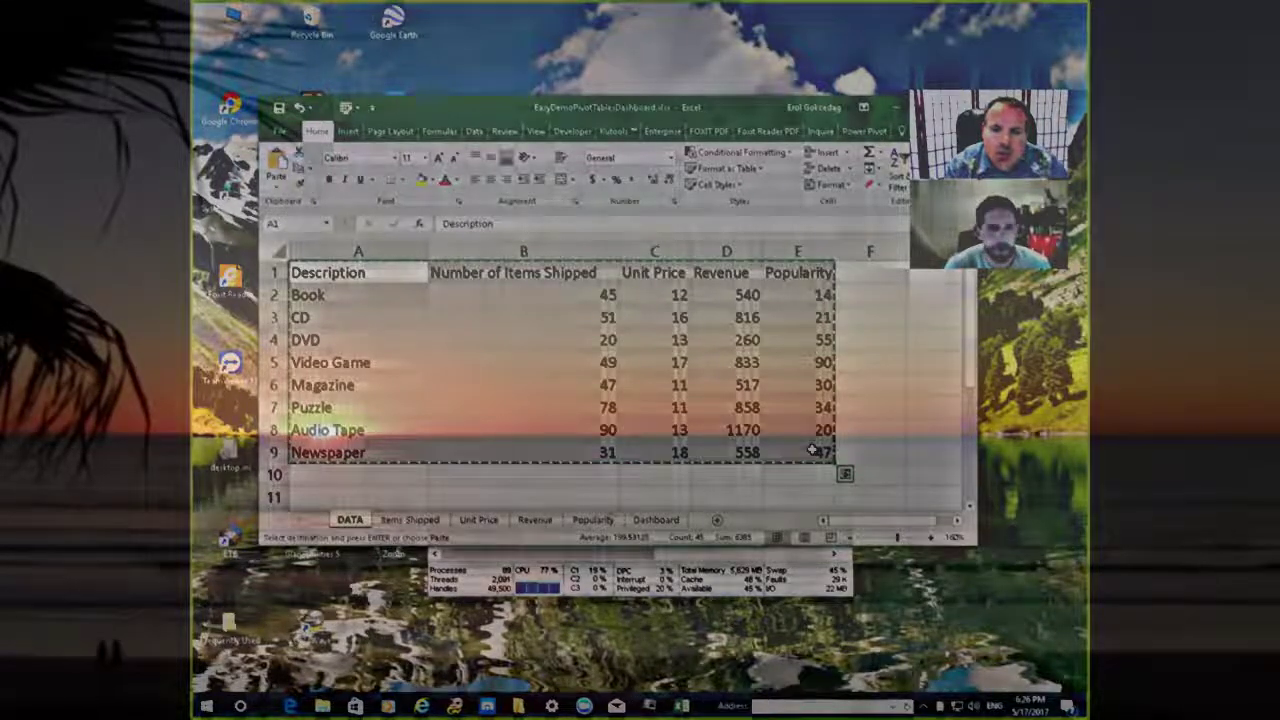
pyautogui.click(287, 137)
pyautogui.press('Escape')
pyautogui.hotkey('ctrl', 'n')
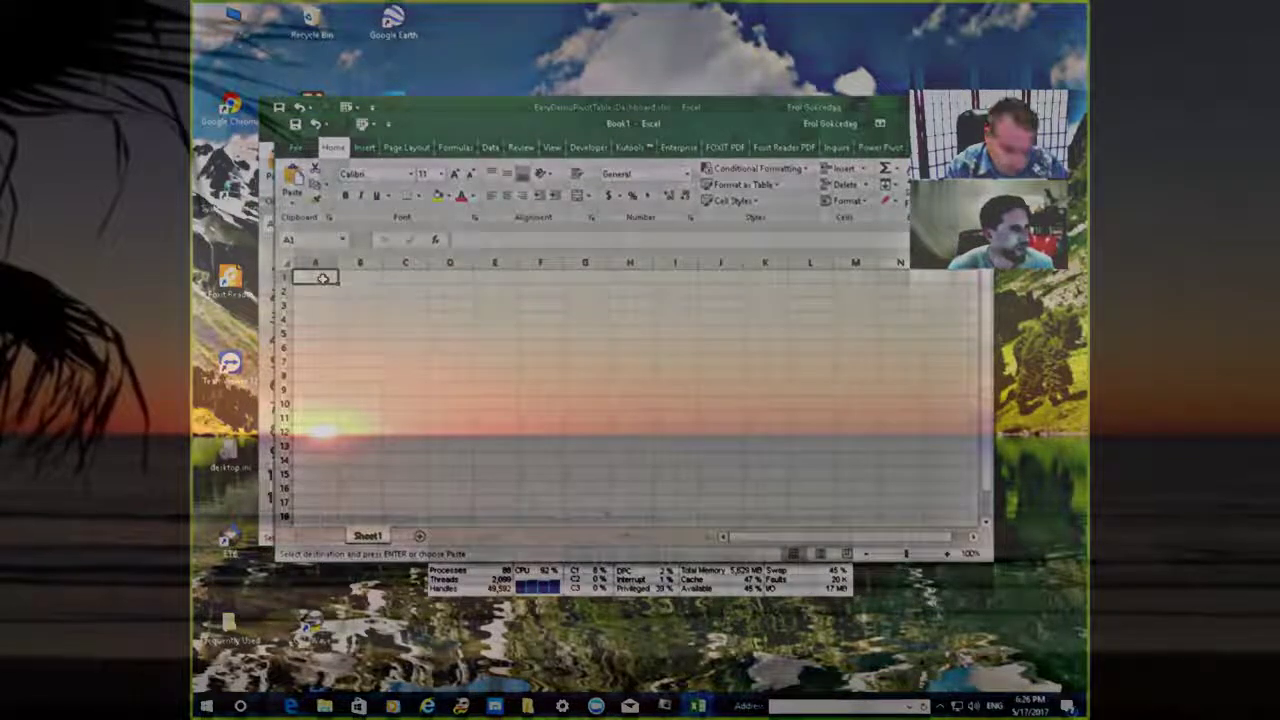
# Paste the table into Book1's Sheet1 and widen columns A and B so 'Number of Items Shipped' fits
pyautogui.hotkey('ctrl', 'v')
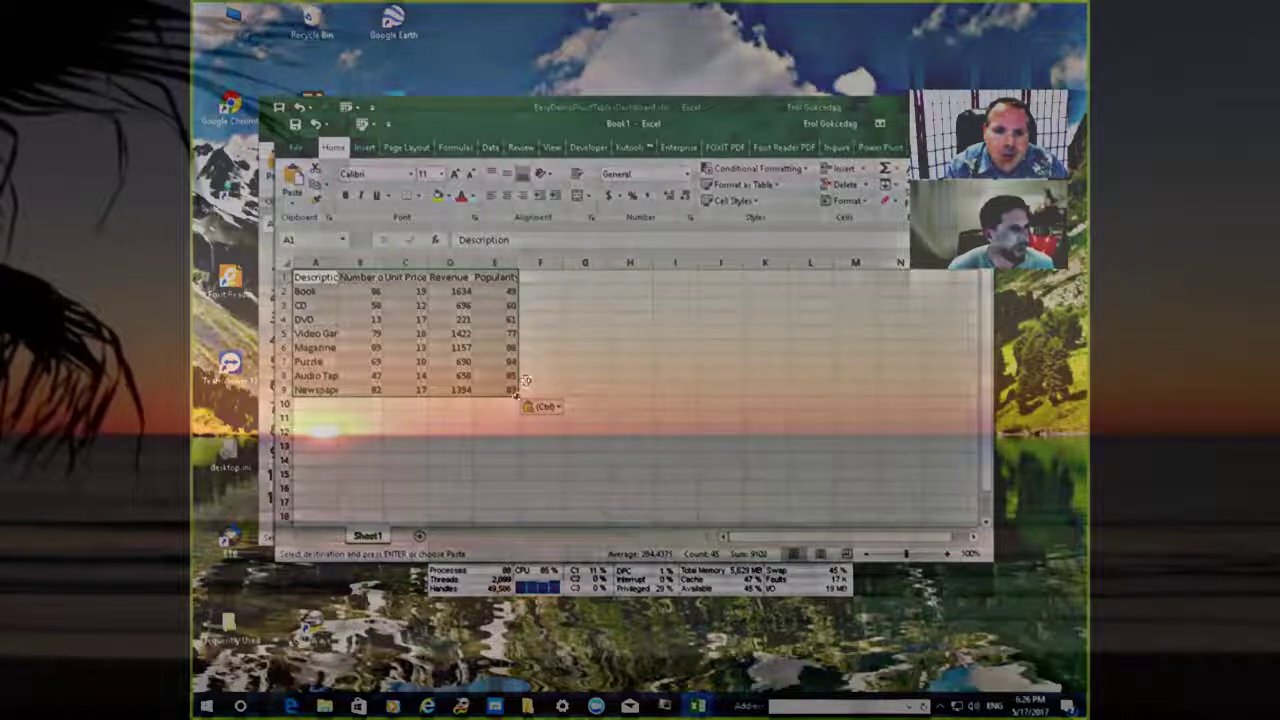
pyautogui.click(535, 306)
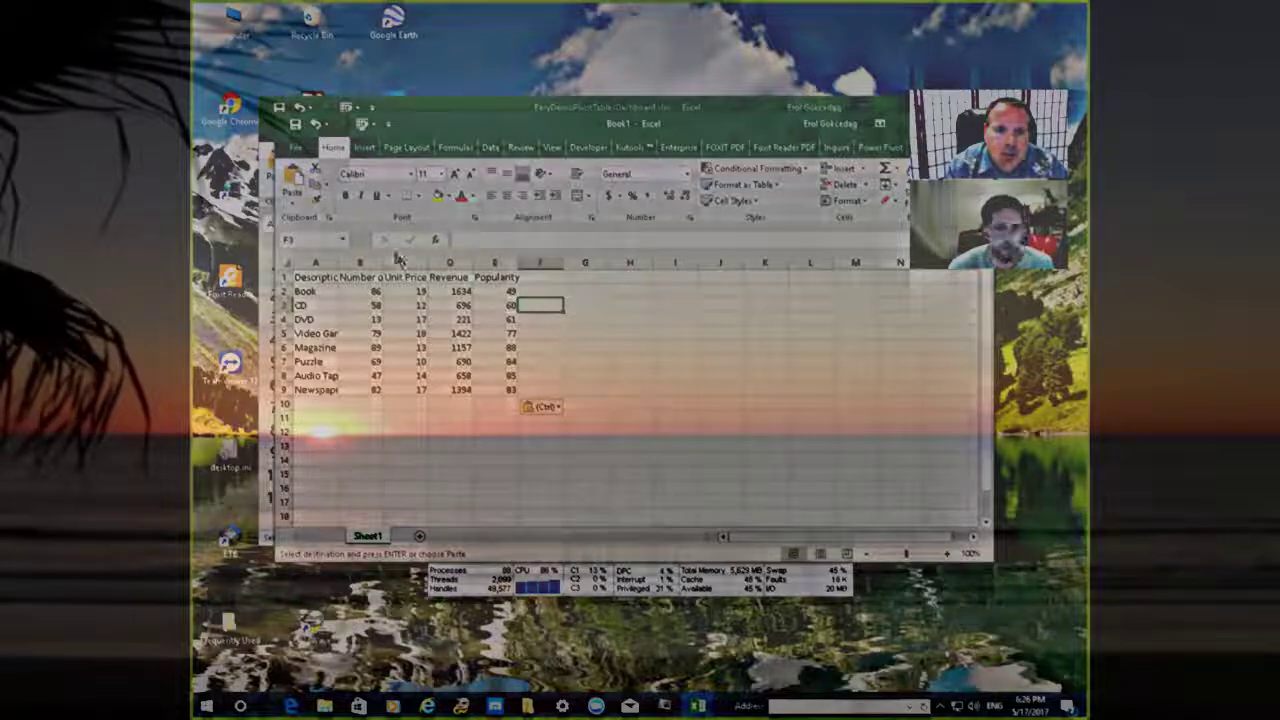
pyautogui.moveTo(382, 261); pyautogui.dragTo(420, 265)
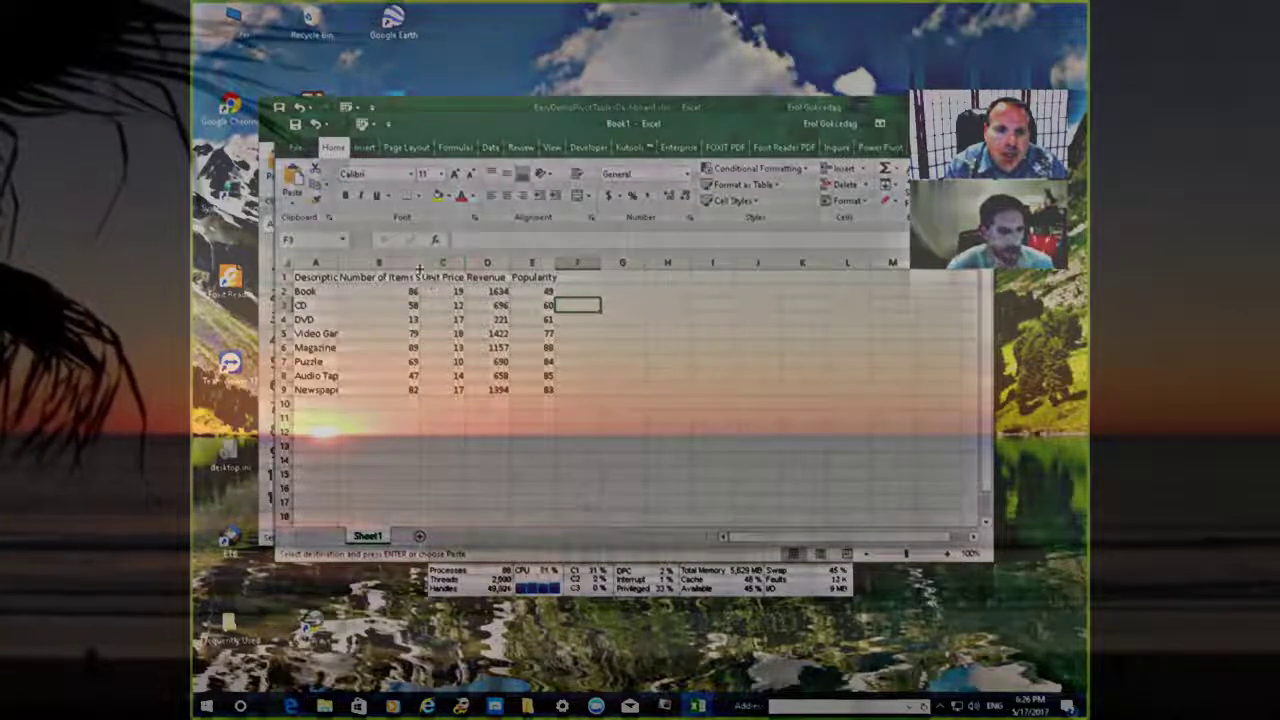
pyautogui.moveTo(418, 263); pyautogui.dragTo(500, 263)
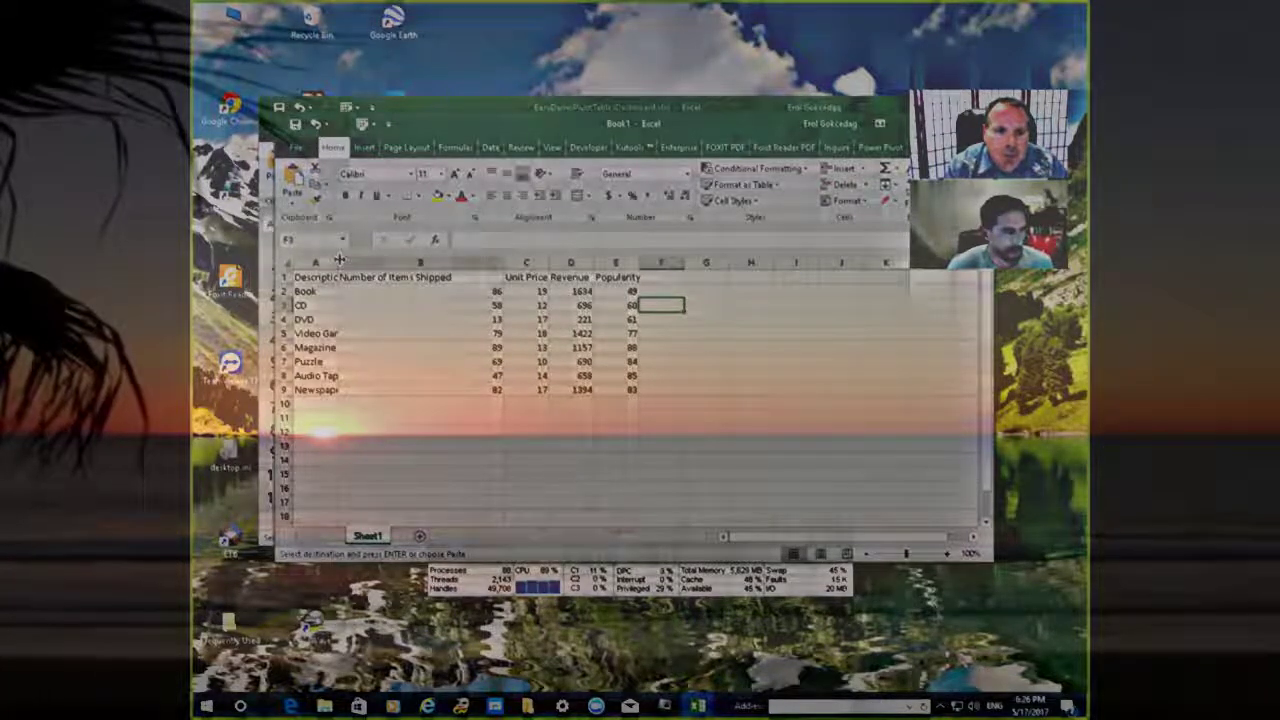
pyautogui.moveTo(338, 263); pyautogui.dragTo(403, 267)
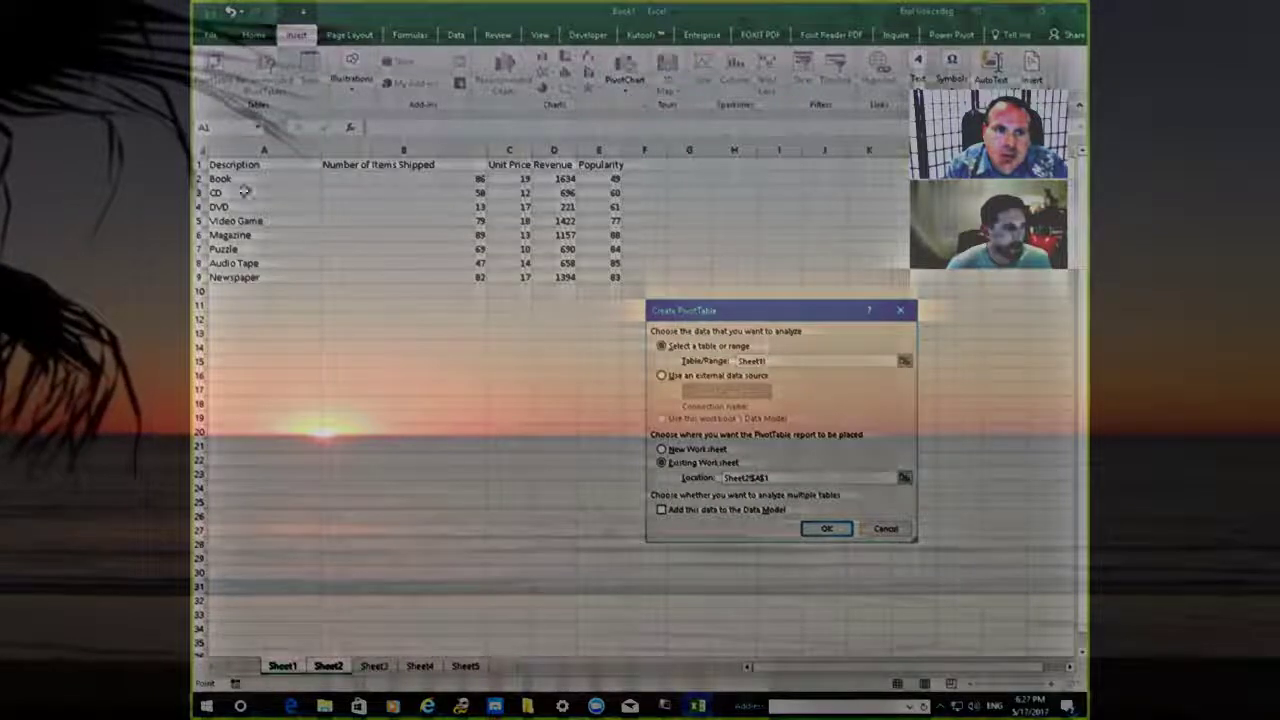
# Create an empty PivotTable from Sheet1!$A$1:$E$9 placed at Sheet2!$A$1:$K$23
pyautogui.moveTo(265, 166); pyautogui.dragTo(624, 281)
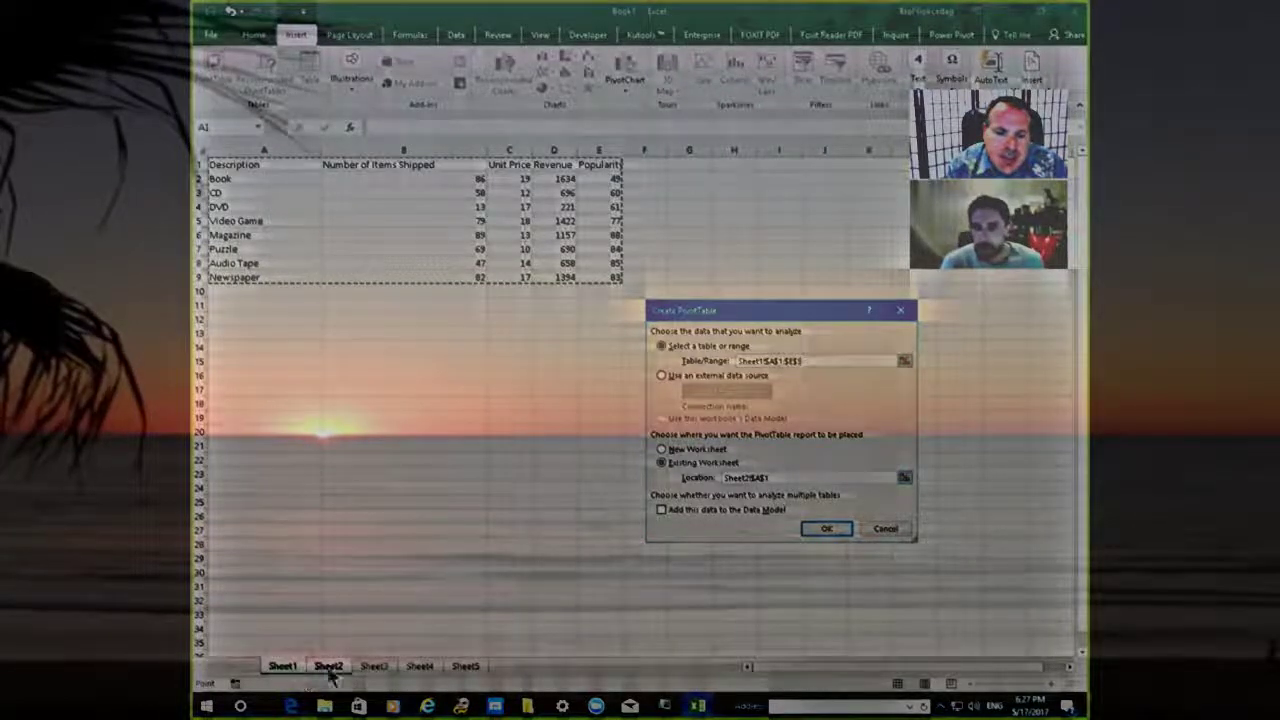
pyautogui.click(904, 477)
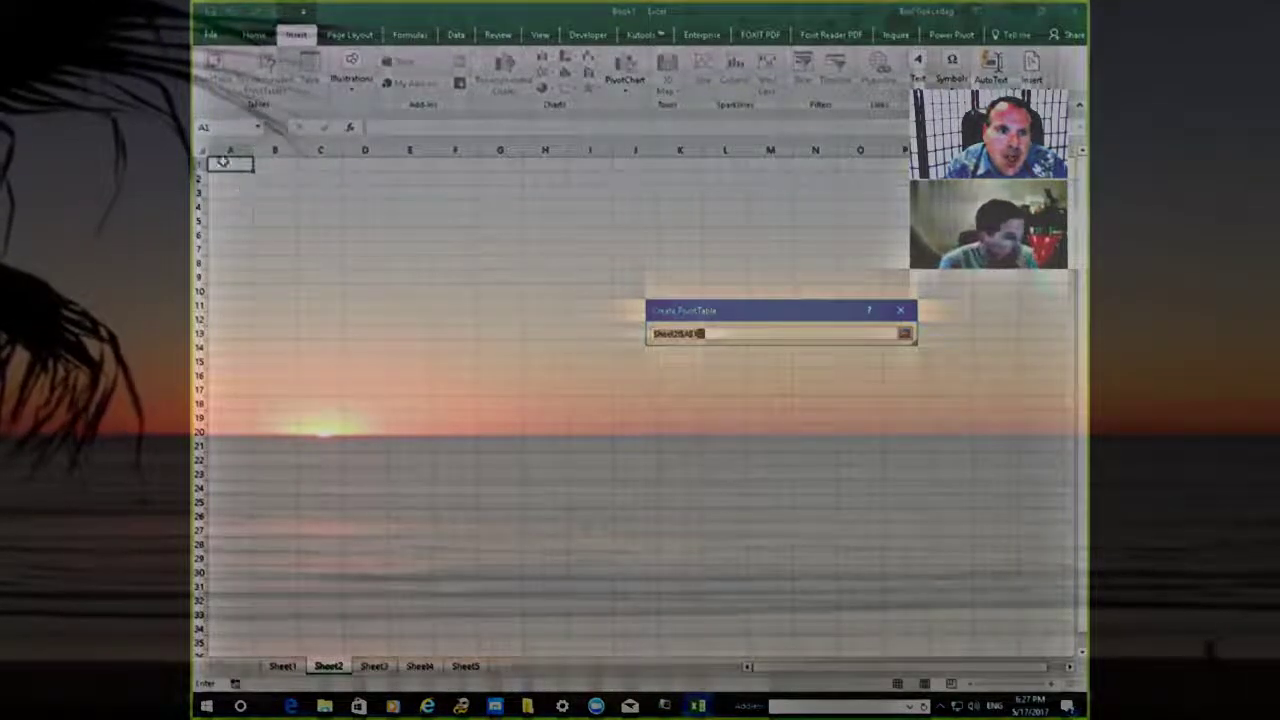
pyautogui.moveTo(224, 160); pyautogui.dragTo(684, 474)
pyautogui.click(903, 334)
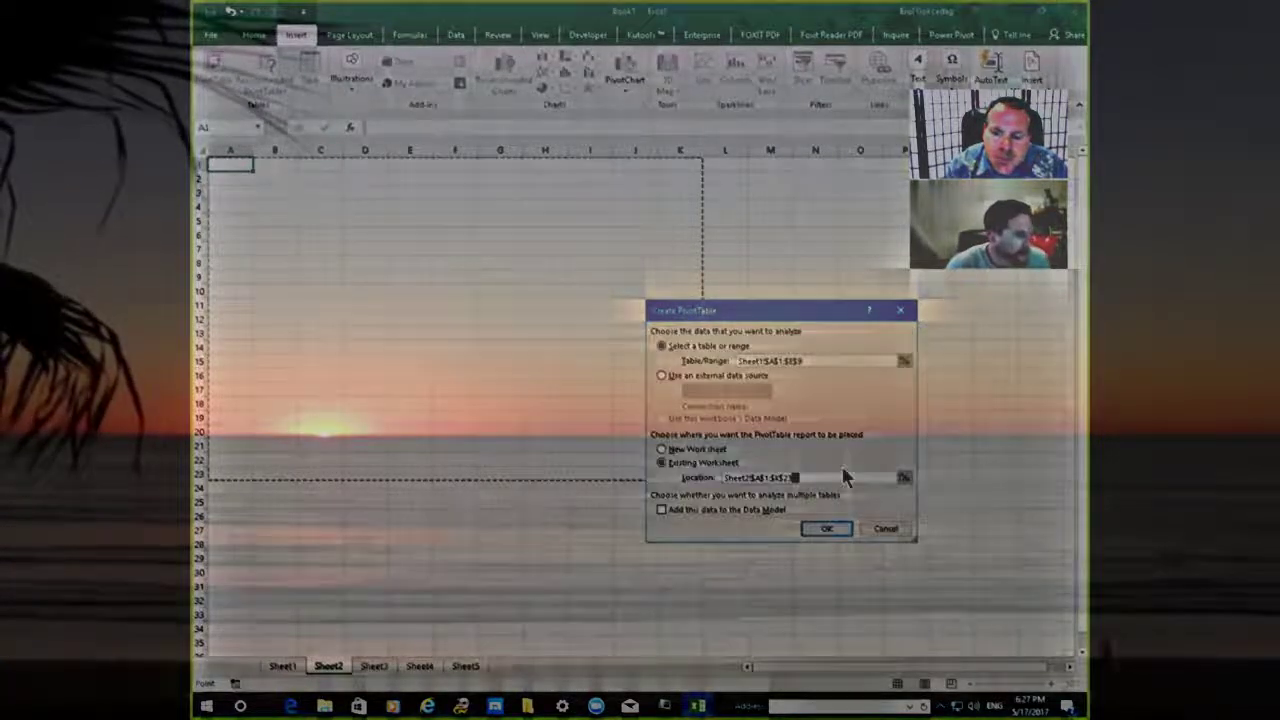
pyautogui.click(826, 529)
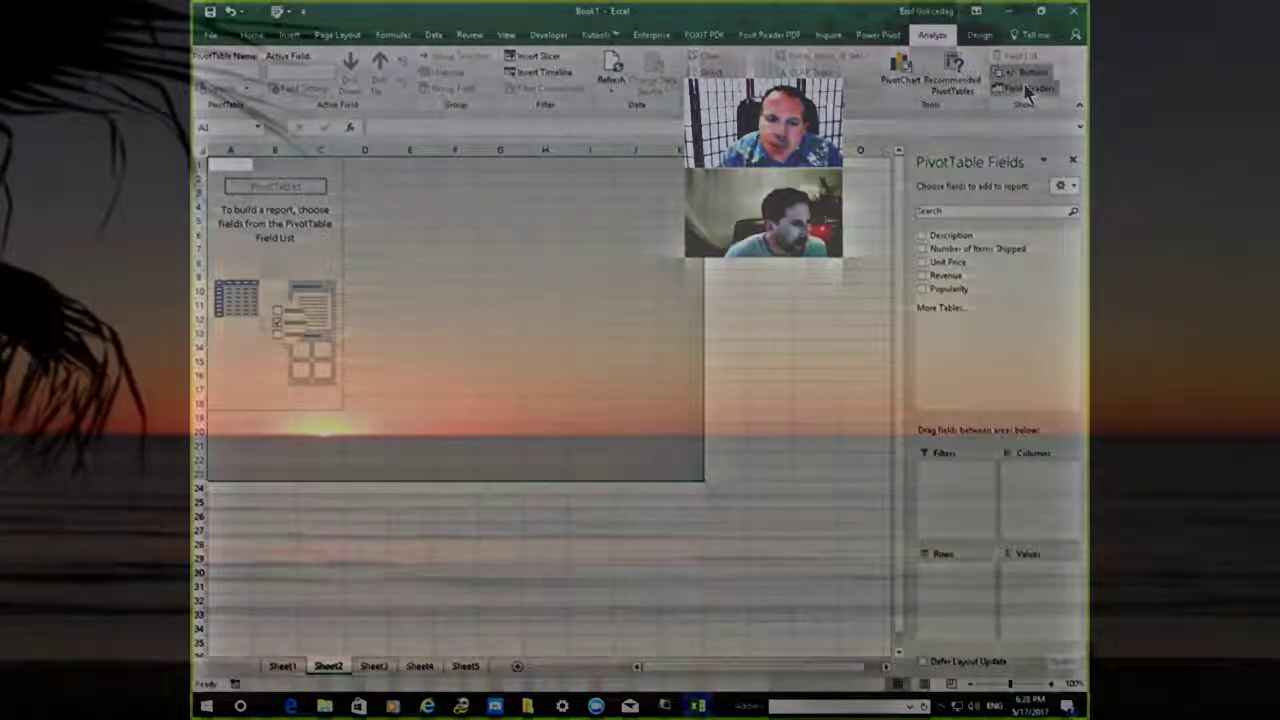
# Add Number of Items Shipped as values and Description as row labels to the Sheet2 PivotTable
pyautogui.click(286, 667)
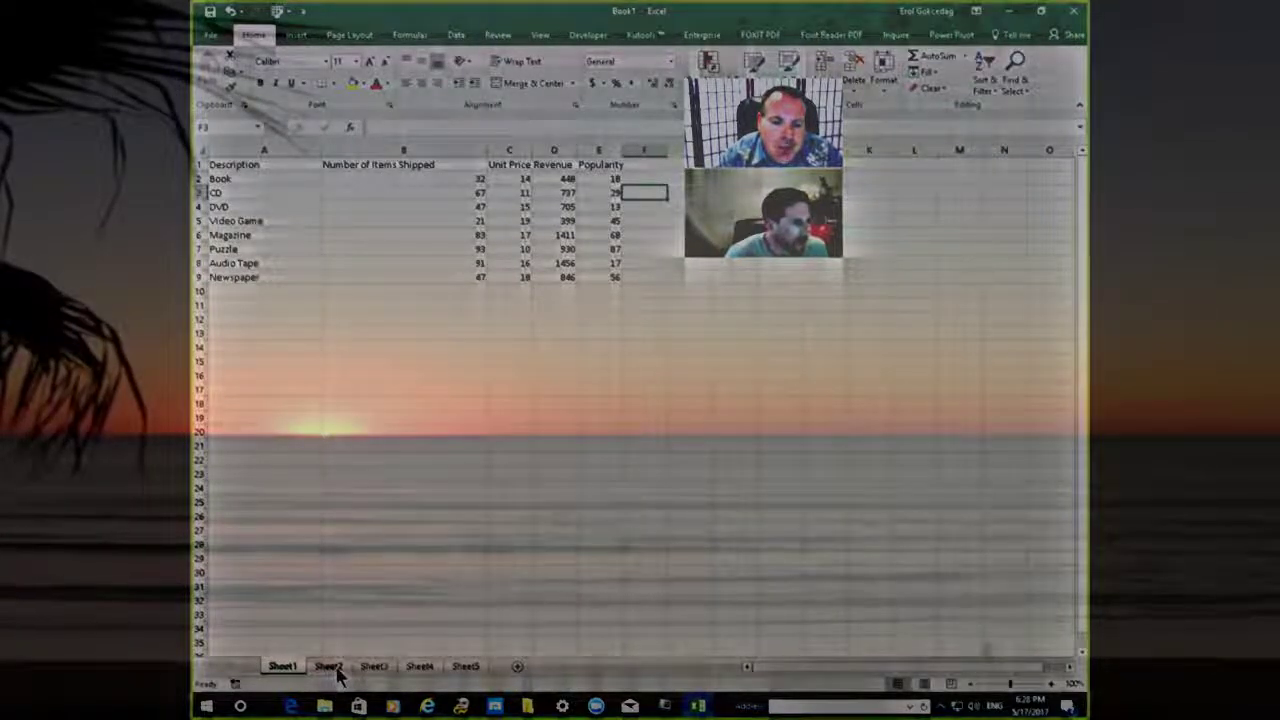
pyautogui.click(329, 667)
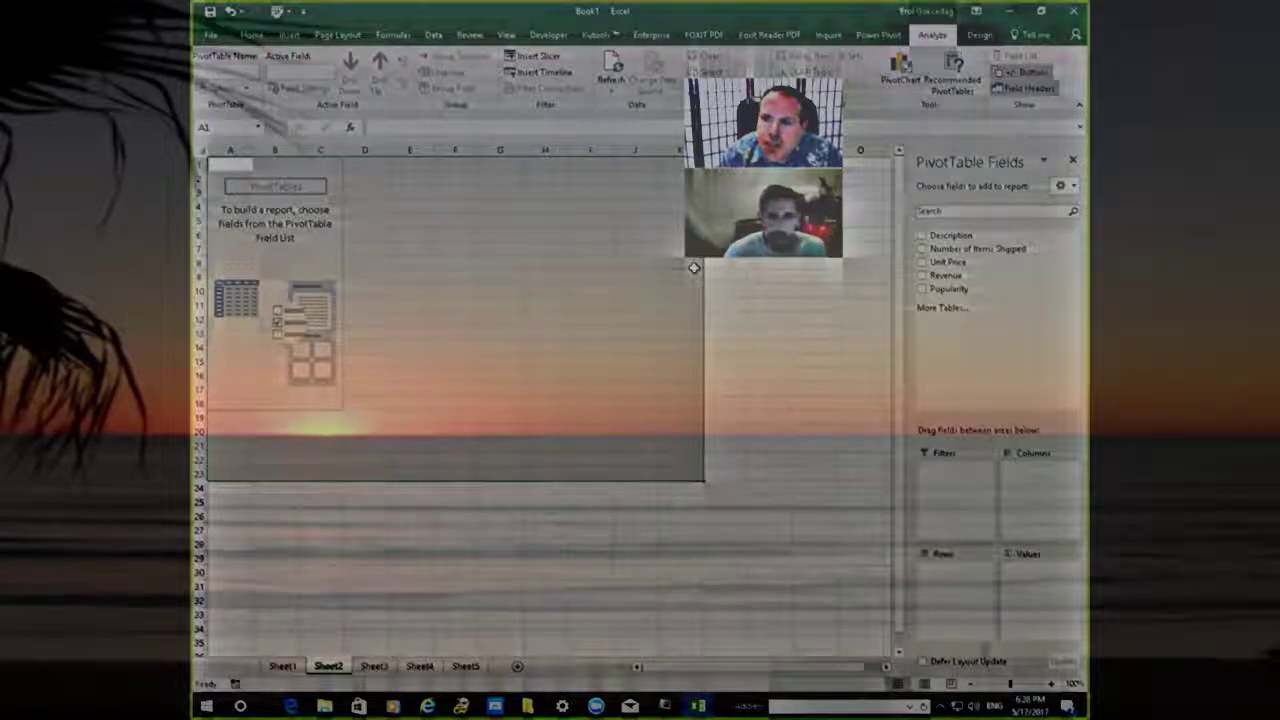
pyautogui.click(922, 248)
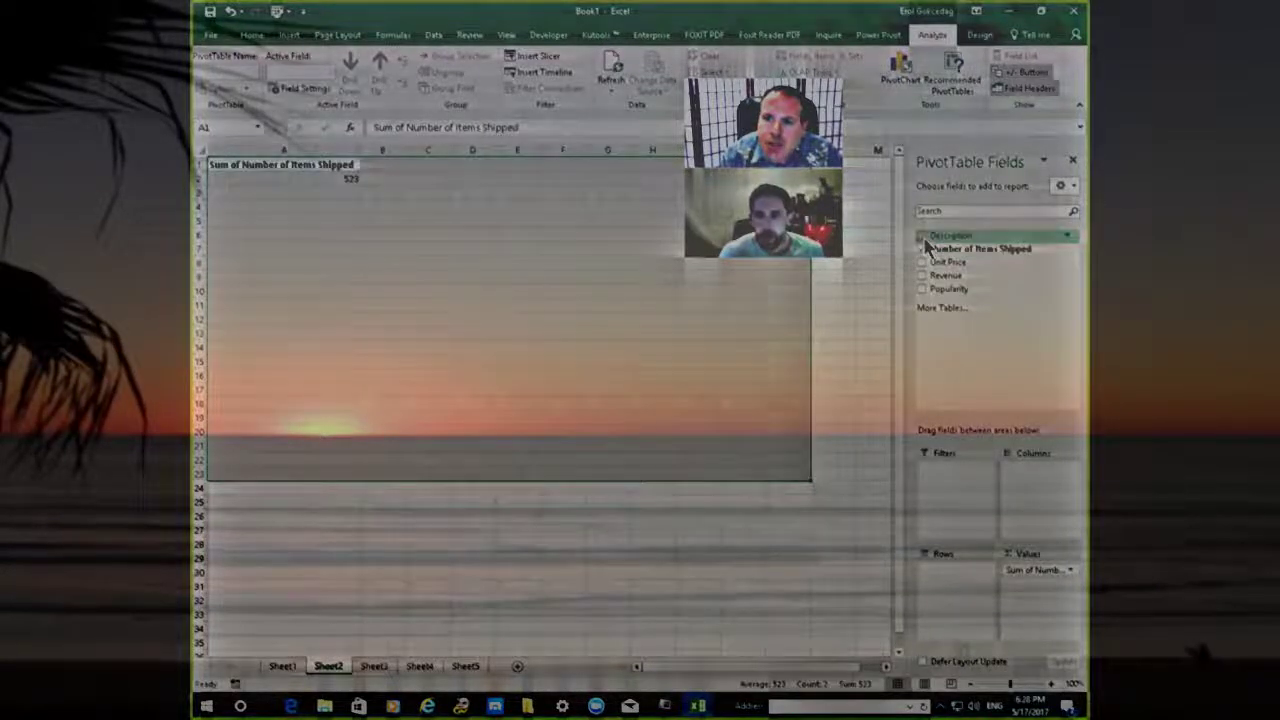
pyautogui.click(922, 236)
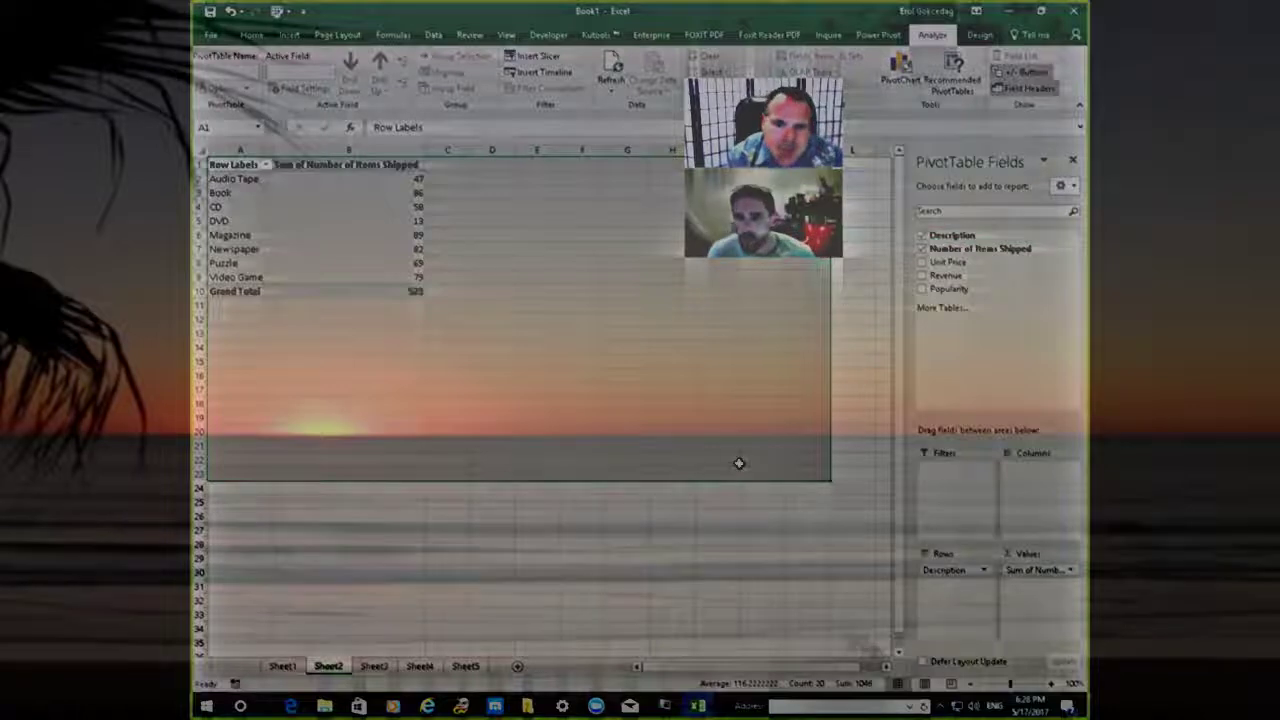
pyautogui.click(660, 543)
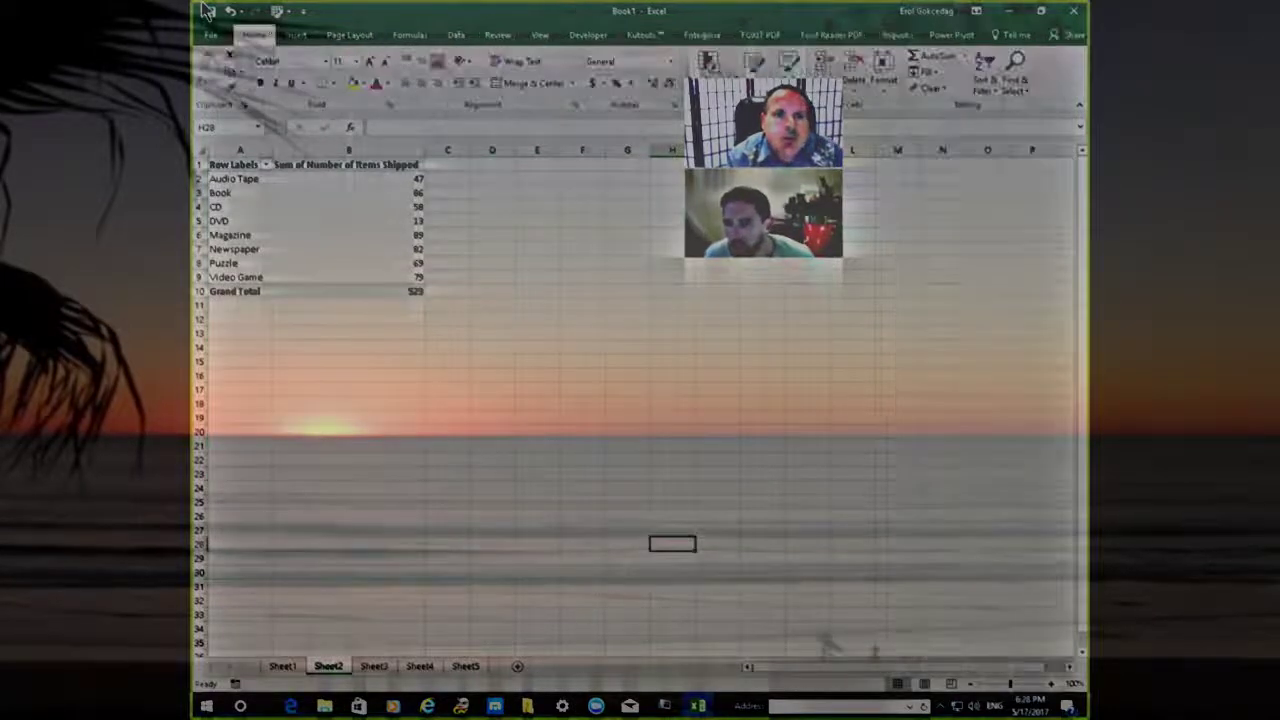
# Try a standalone PivotChart and Recommended Charts, cancel both, then select a PivotTable cell
pyautogui.click(292, 36)
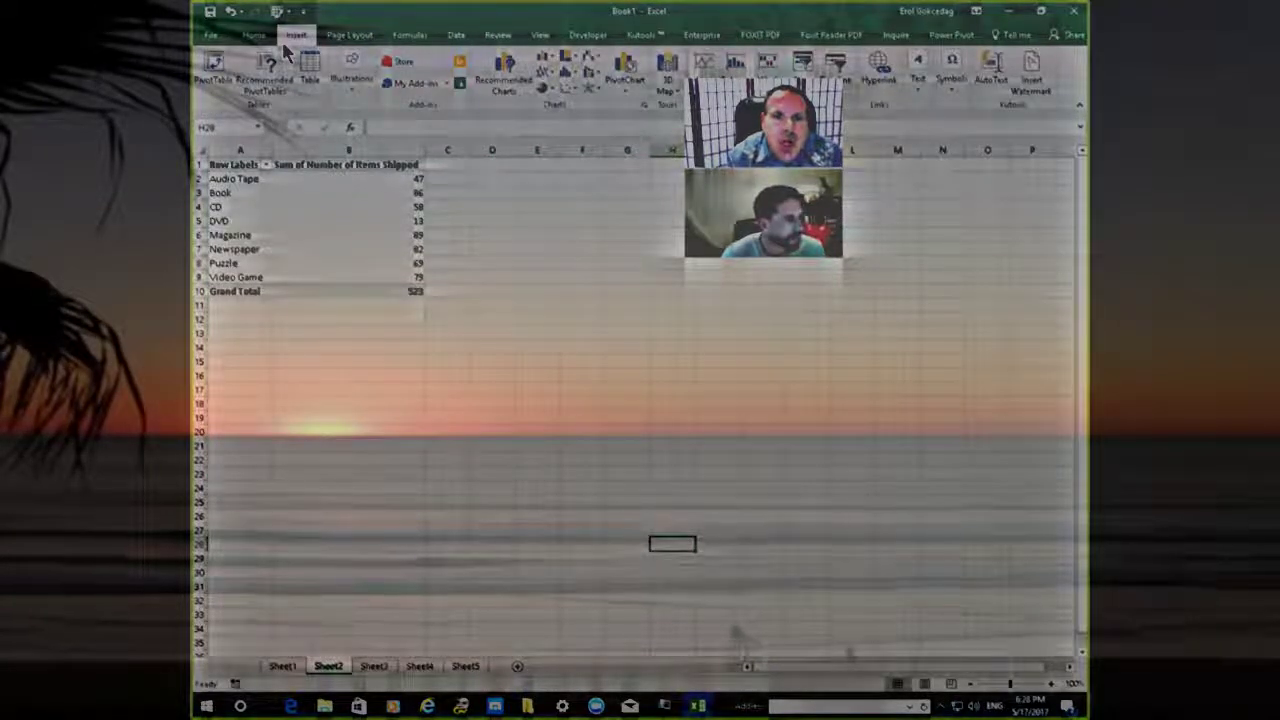
pyautogui.click(627, 84)
pyautogui.click(645, 107)
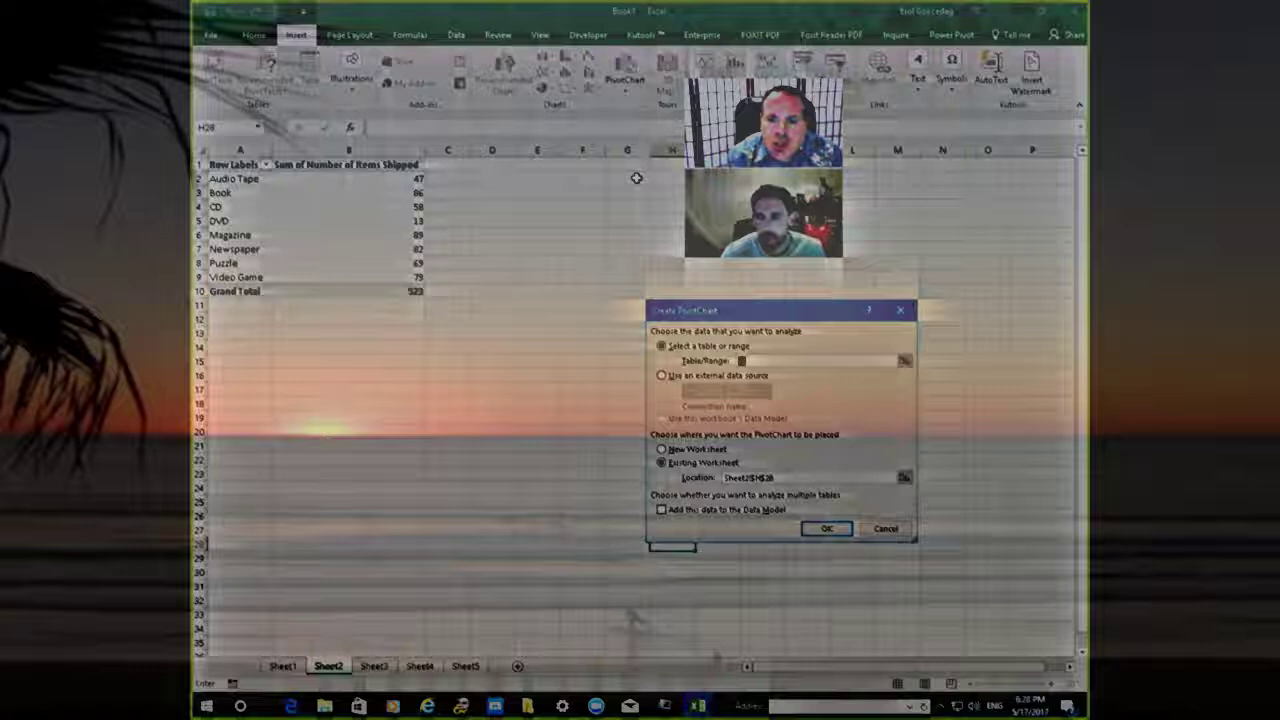
pyautogui.click(886, 529)
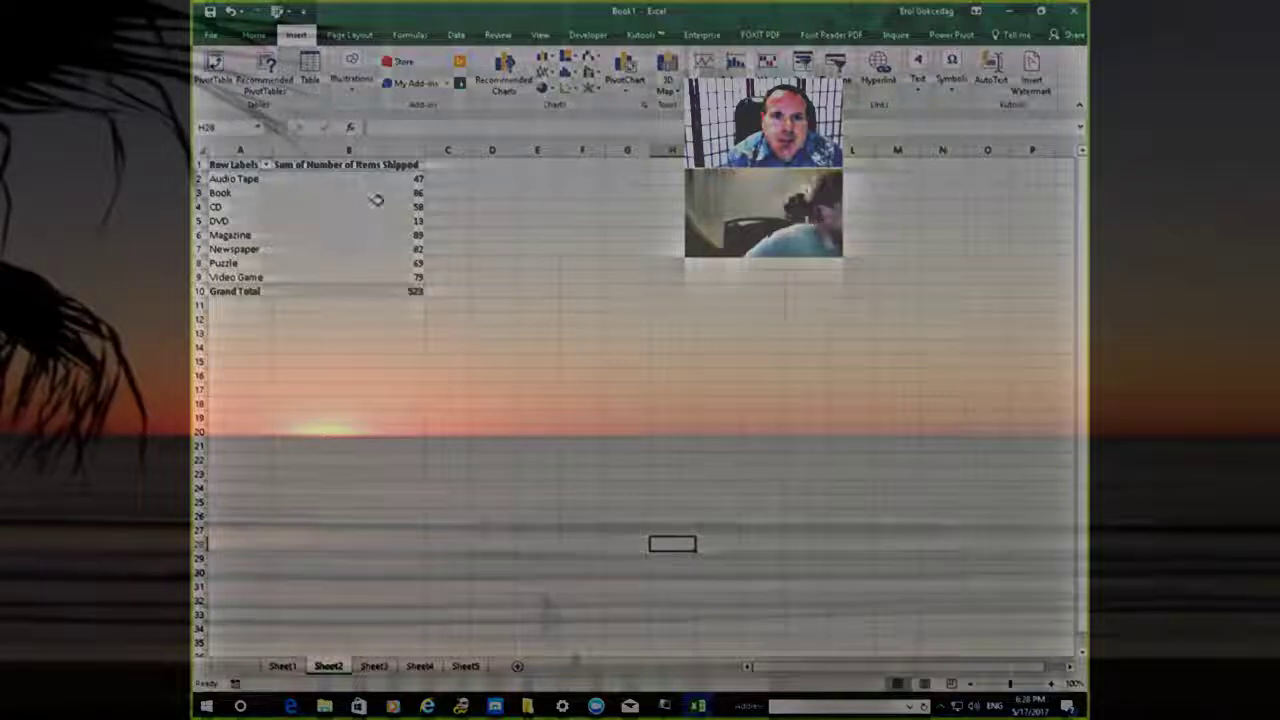
pyautogui.click(513, 97)
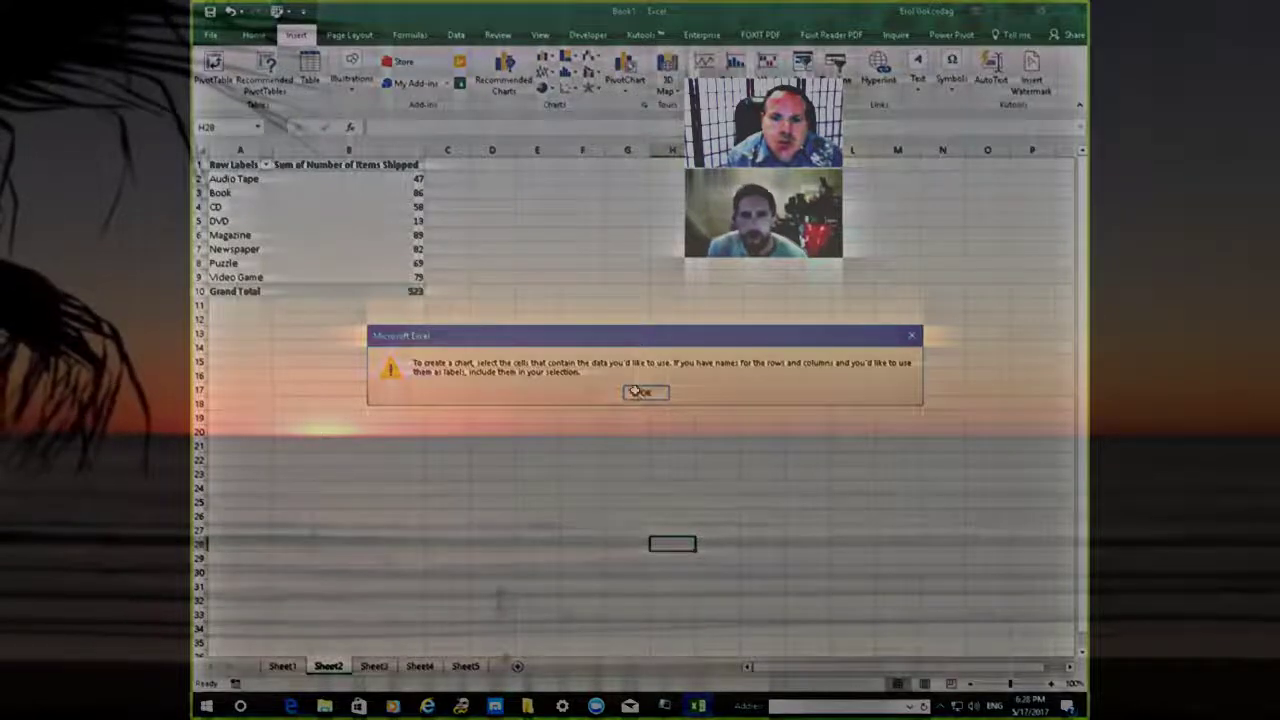
pyautogui.click(645, 395)
pyautogui.click(407, 238)
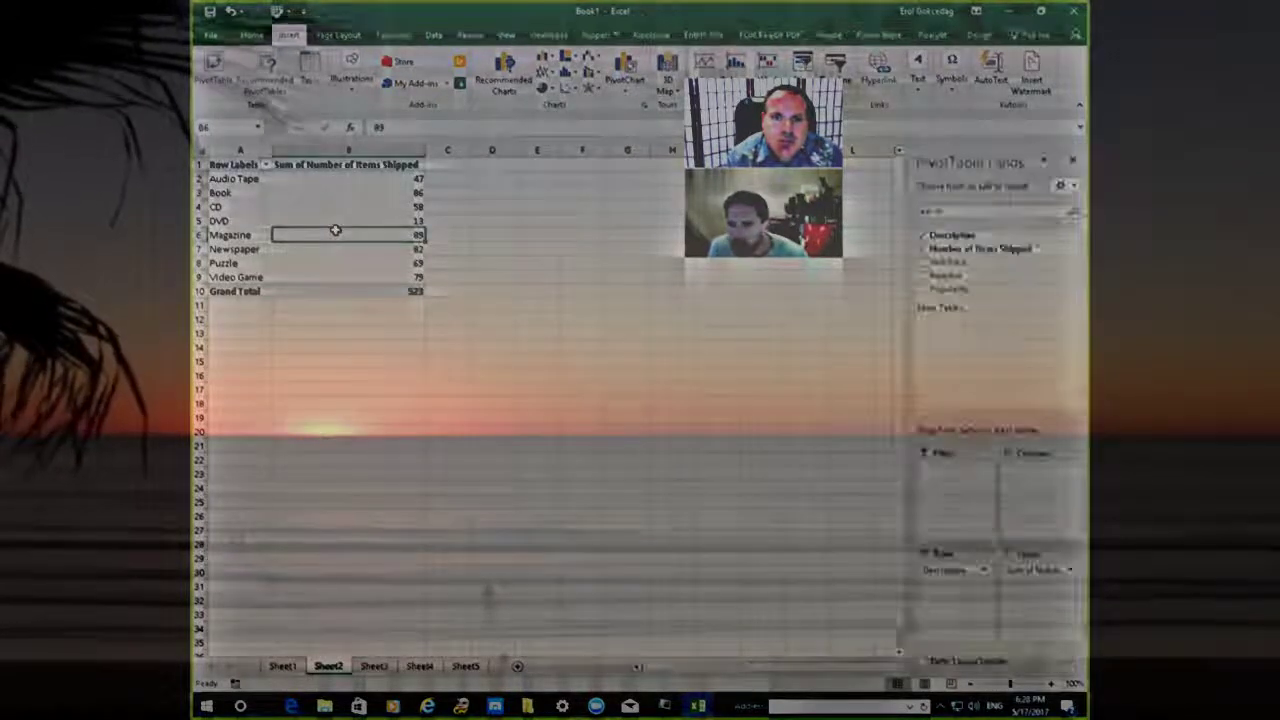
# Preview several chart types, then insert a Clustered Column PivotChart of items shipped per product
pyautogui.click(503, 80)
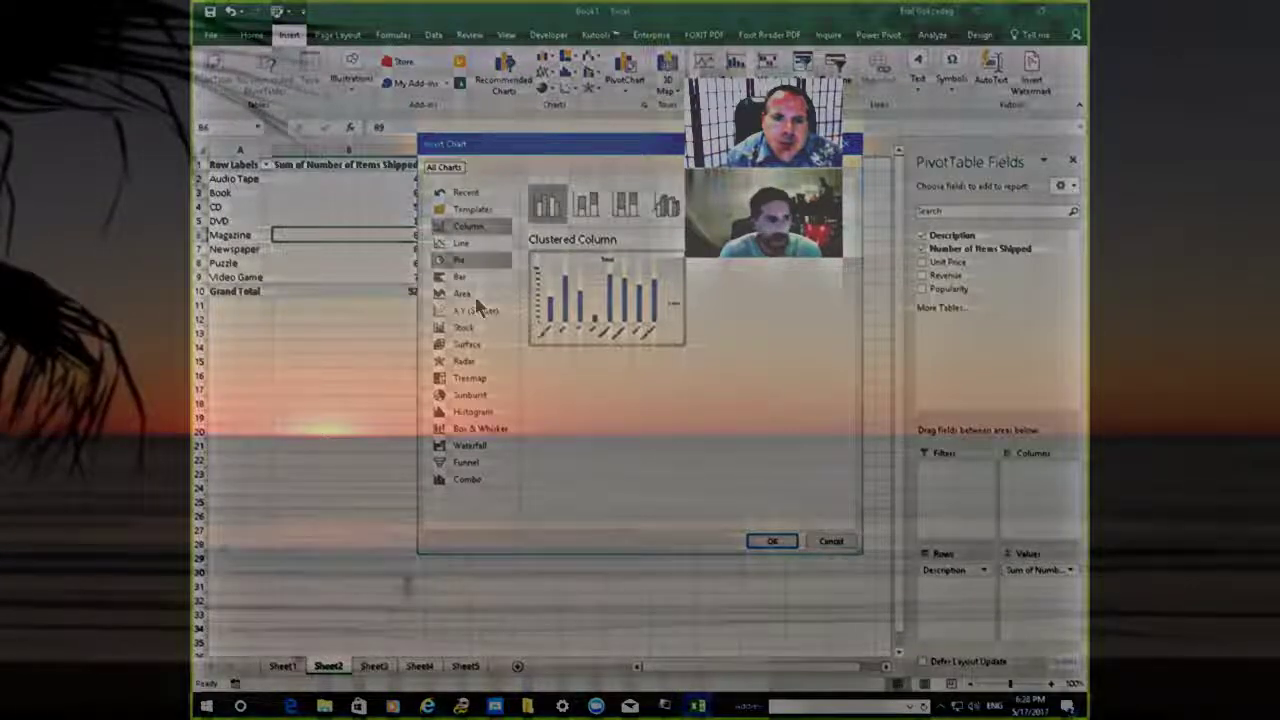
pyautogui.click(478, 345)
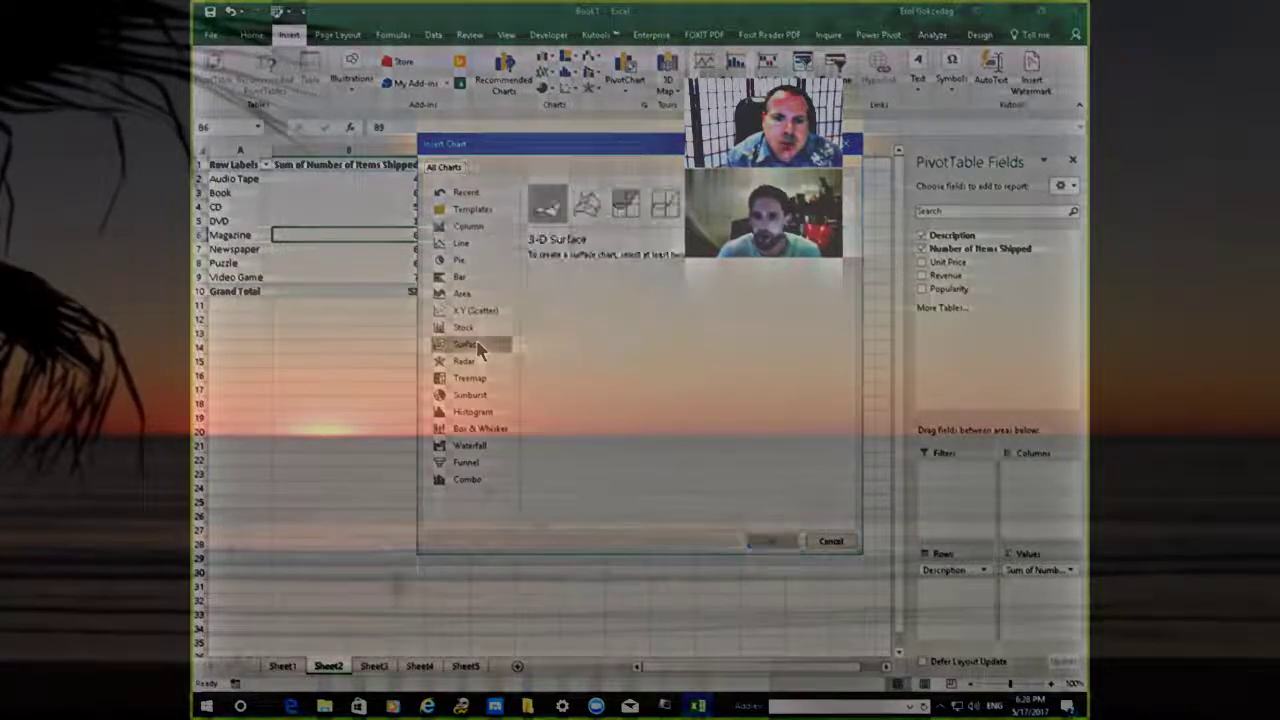
pyautogui.click(479, 333)
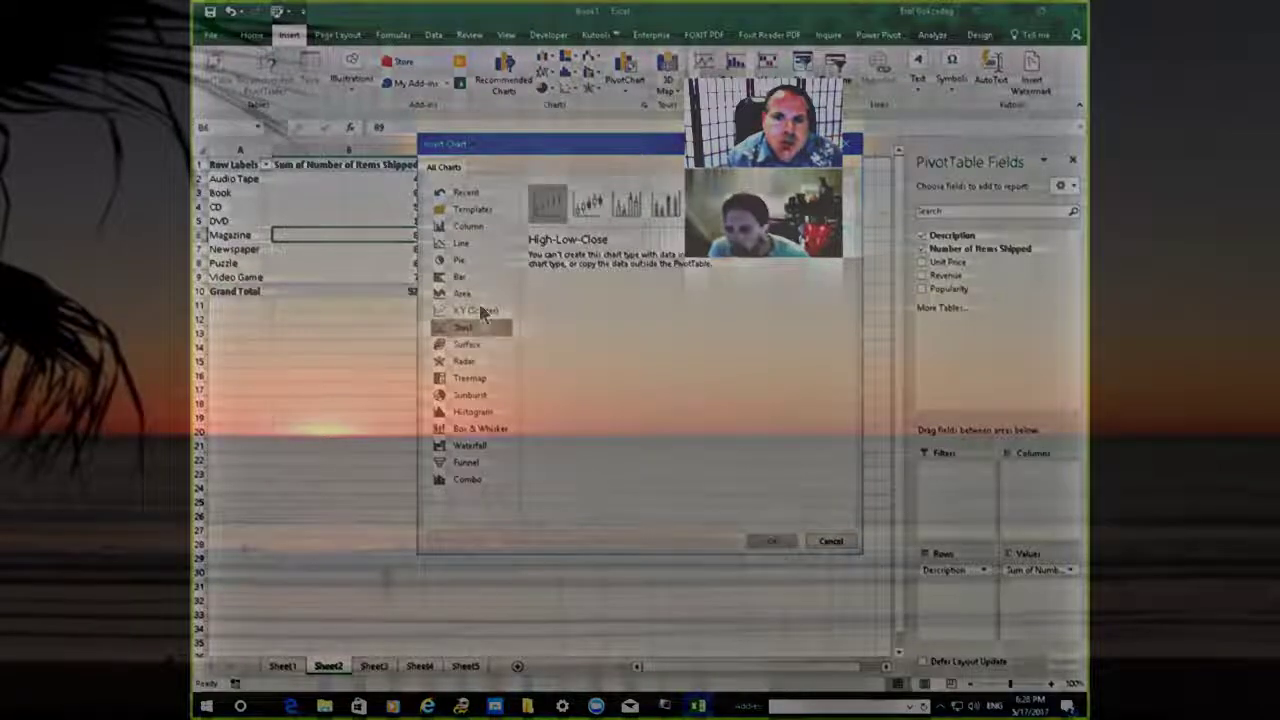
pyautogui.click(476, 310)
pyautogui.click(472, 260)
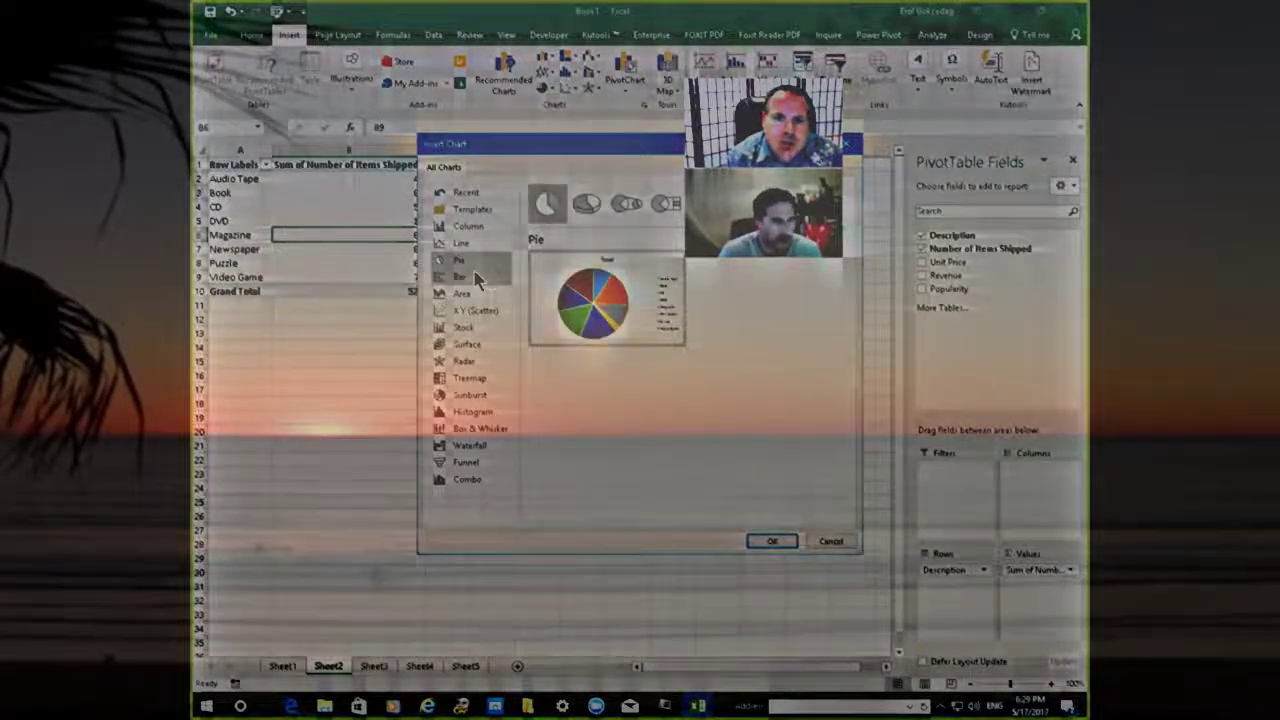
pyautogui.click(476, 278)
pyautogui.click(478, 293)
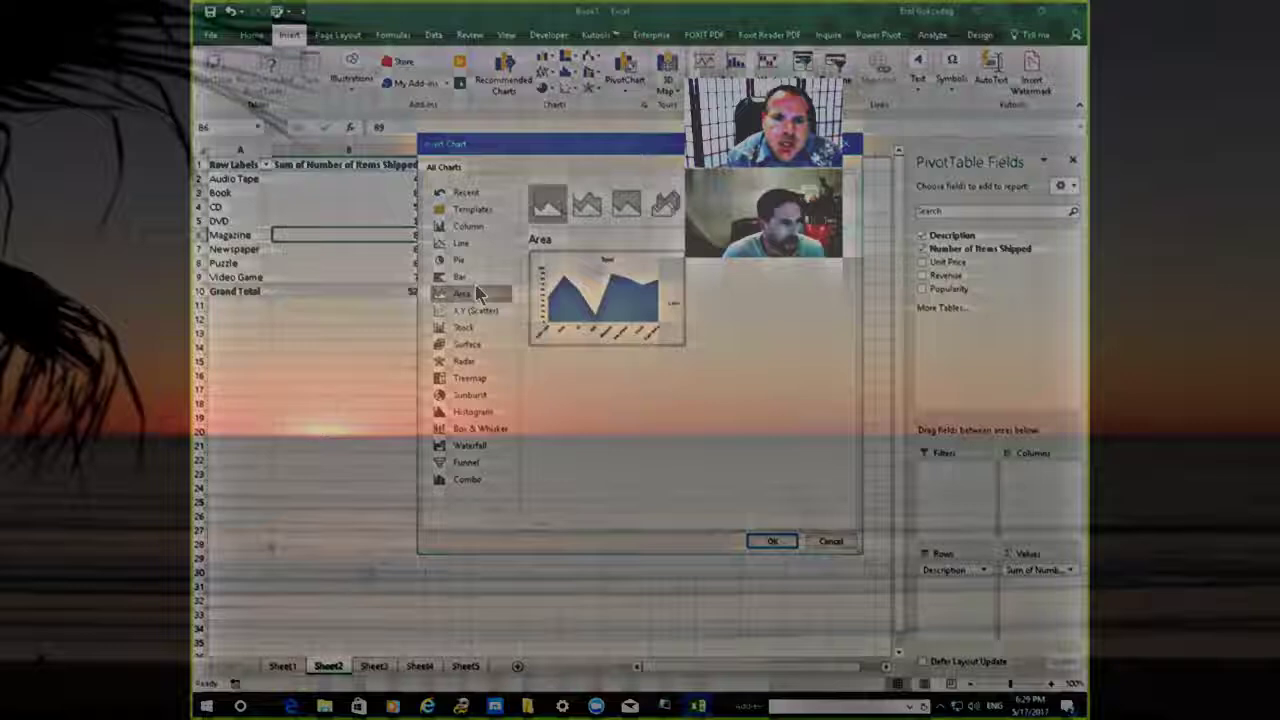
pyautogui.click(660, 207)
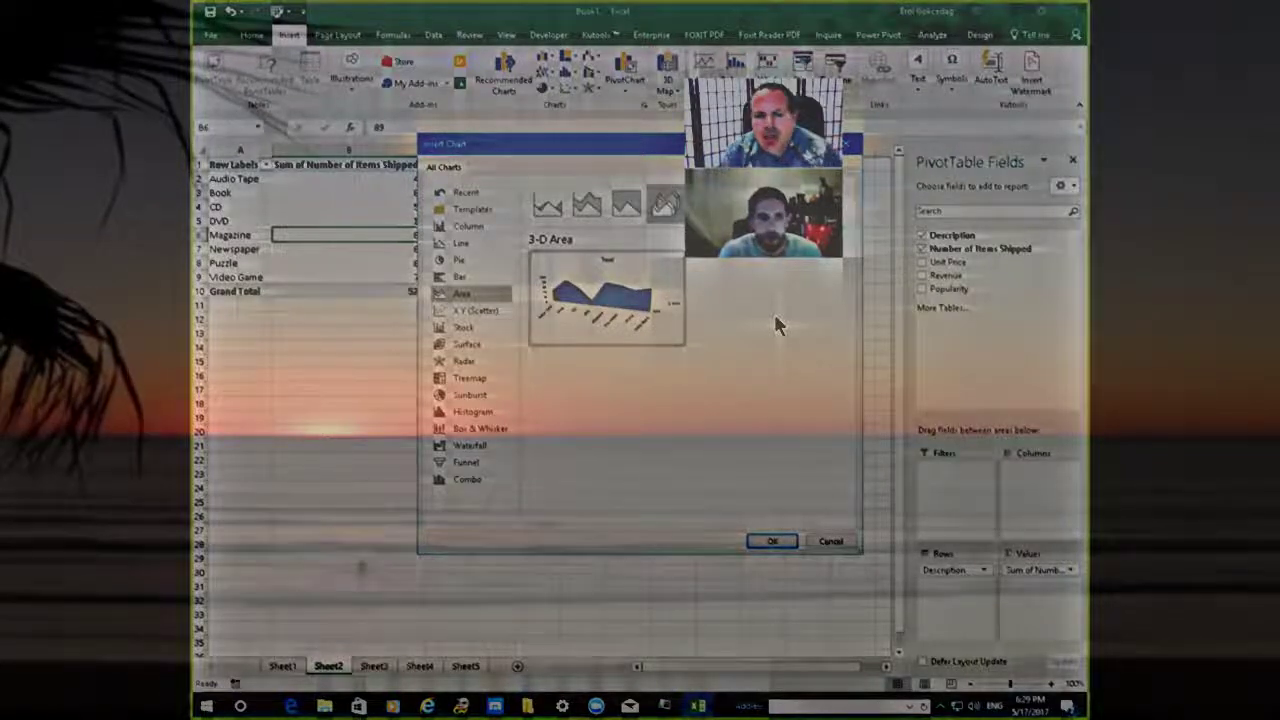
pyautogui.click(468, 227)
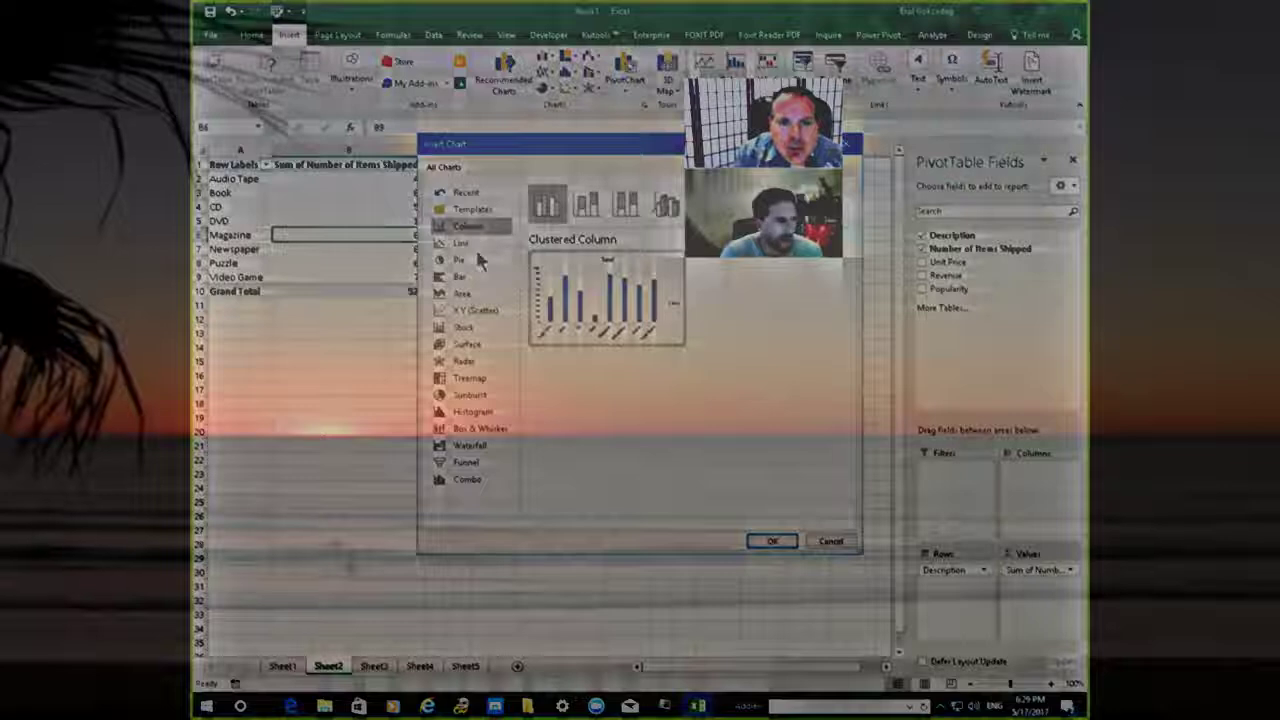
pyautogui.click(768, 544)
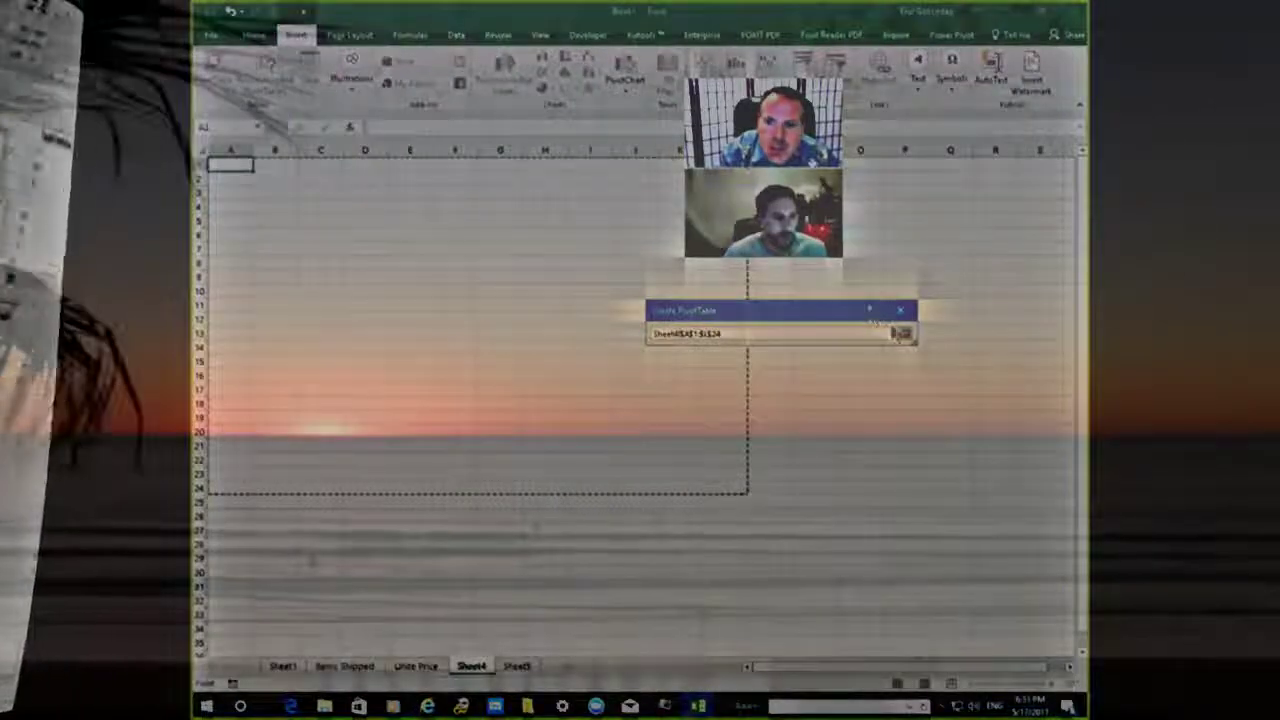
# Create the Sheet4 PivotTable with Description rows and Sum of Revenue, totalling 7872
pyautogui.click(904, 333)
pyautogui.click(828, 529)
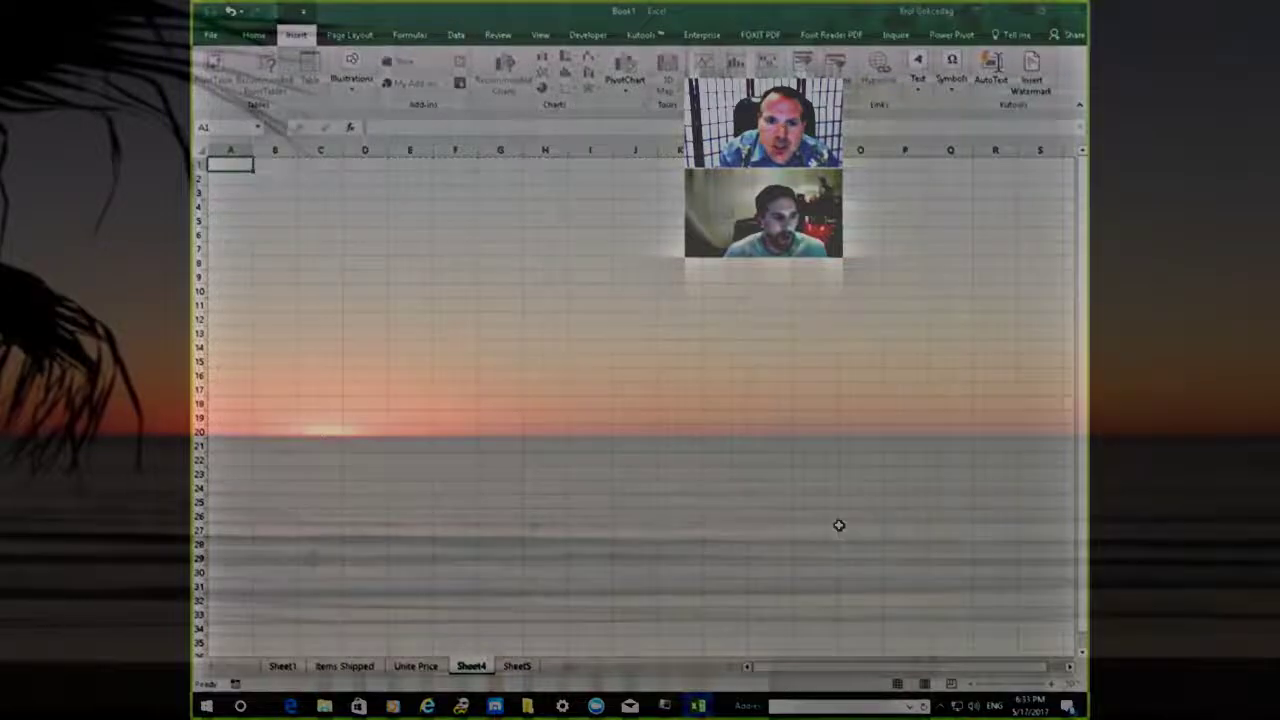
pyautogui.click(922, 236)
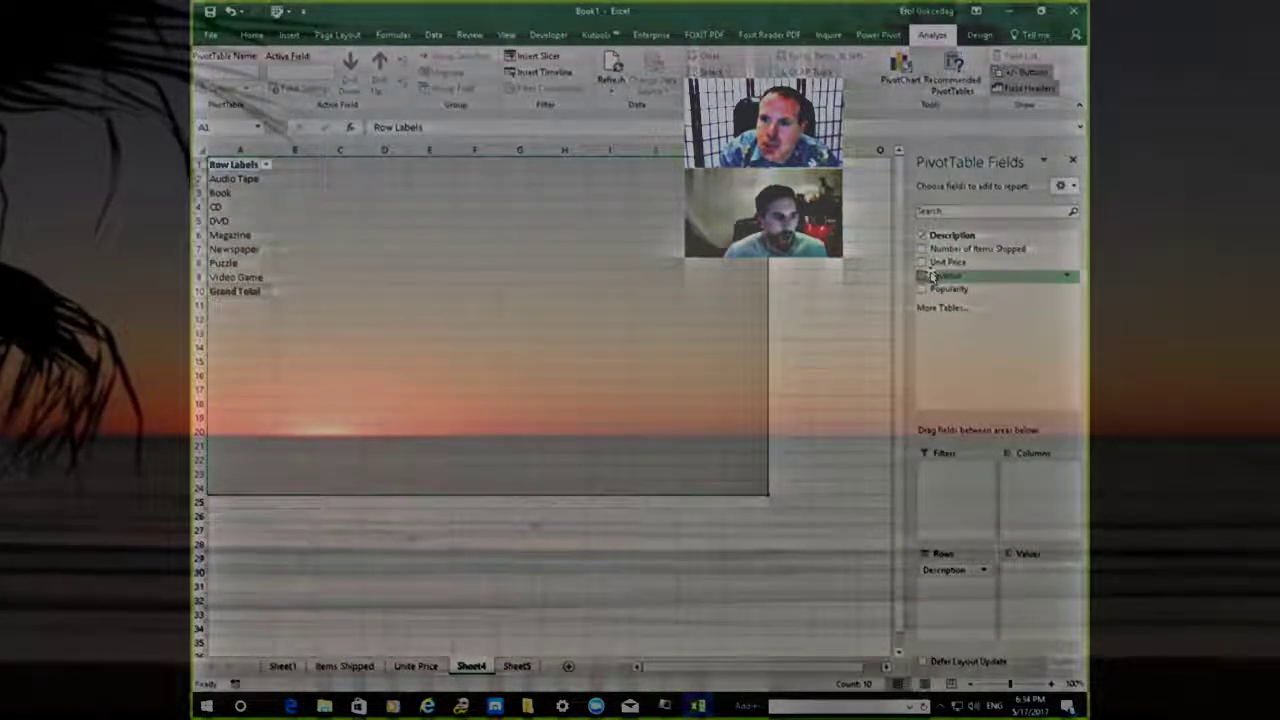
pyautogui.click(924, 276)
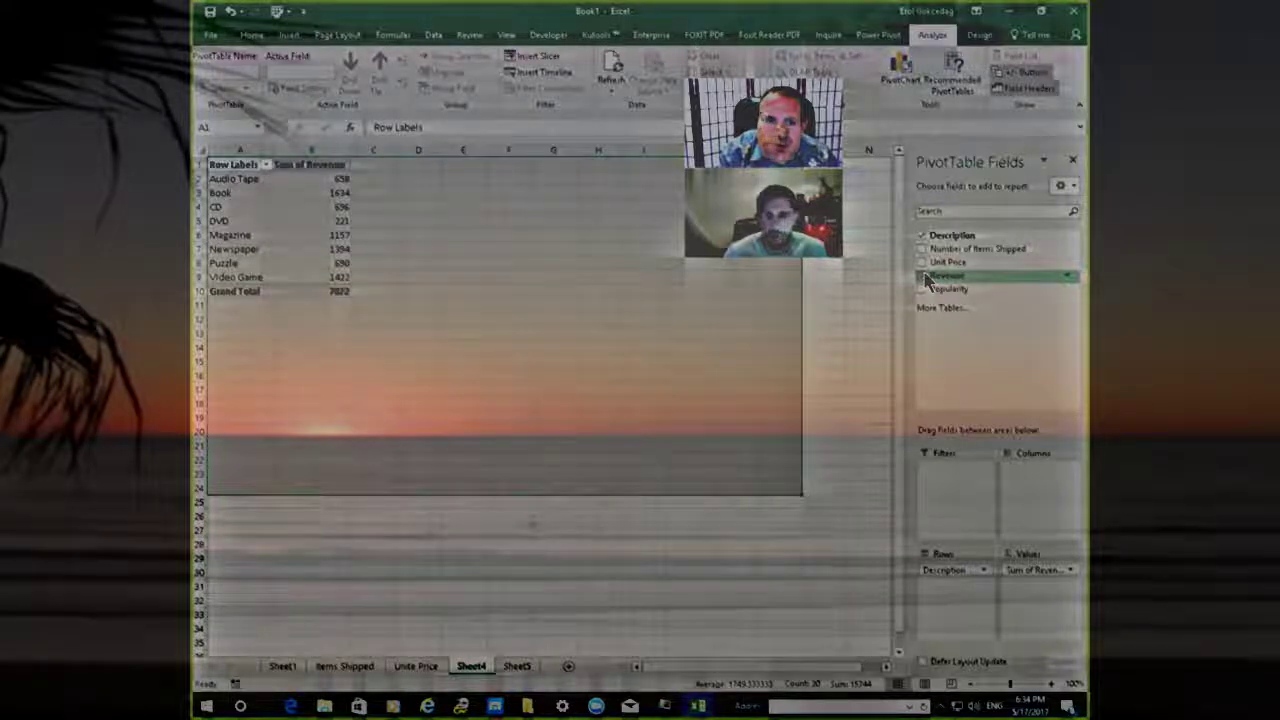
pyautogui.click(654, 330)
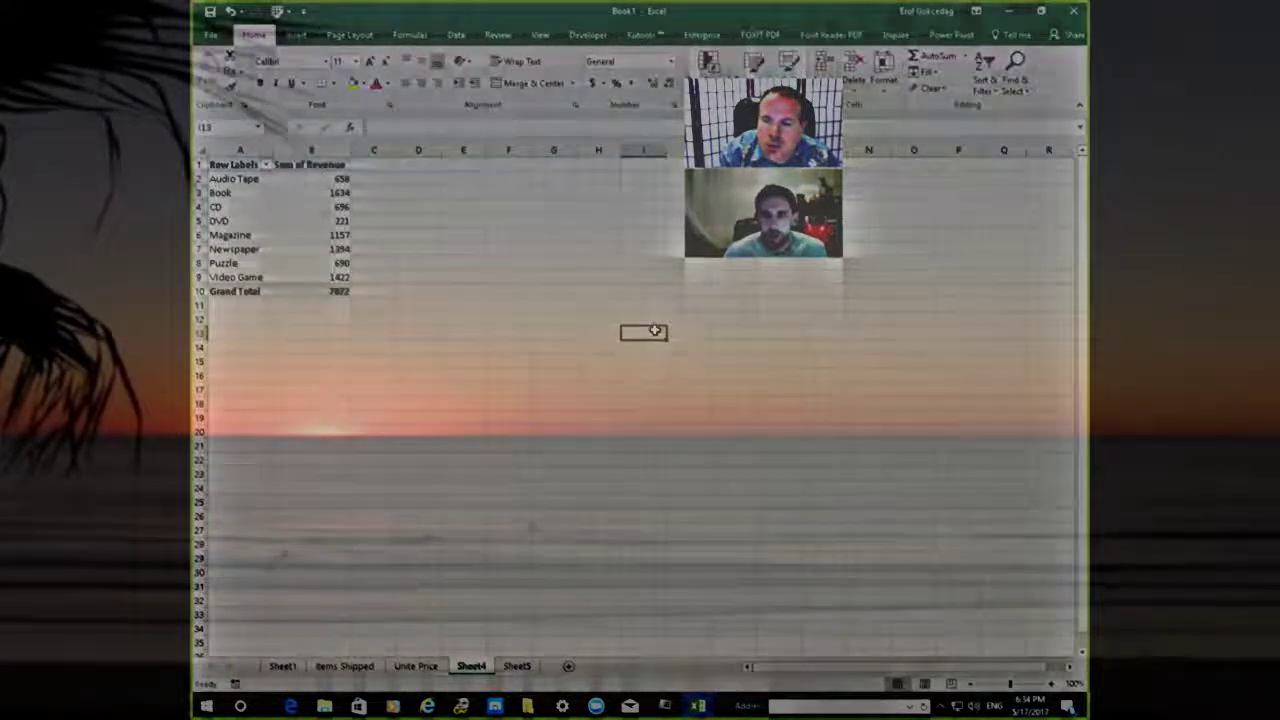
pyautogui.click(314, 219)
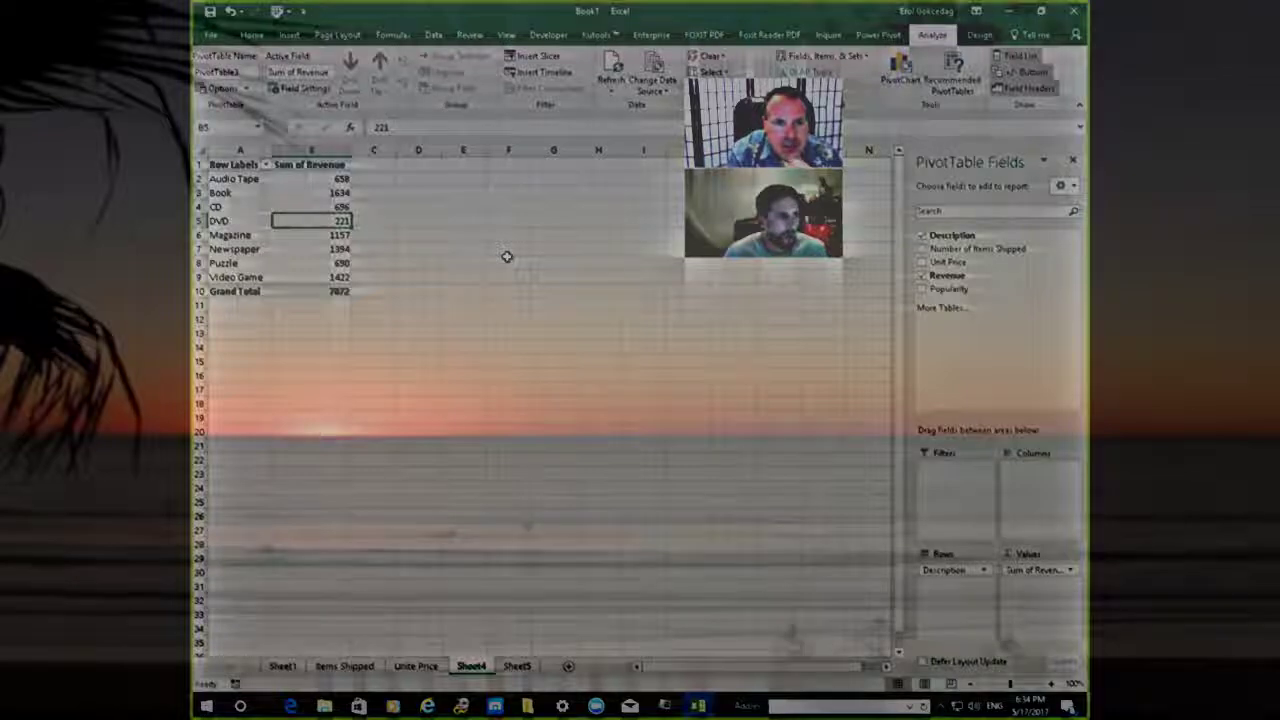
pyautogui.click(288, 34)
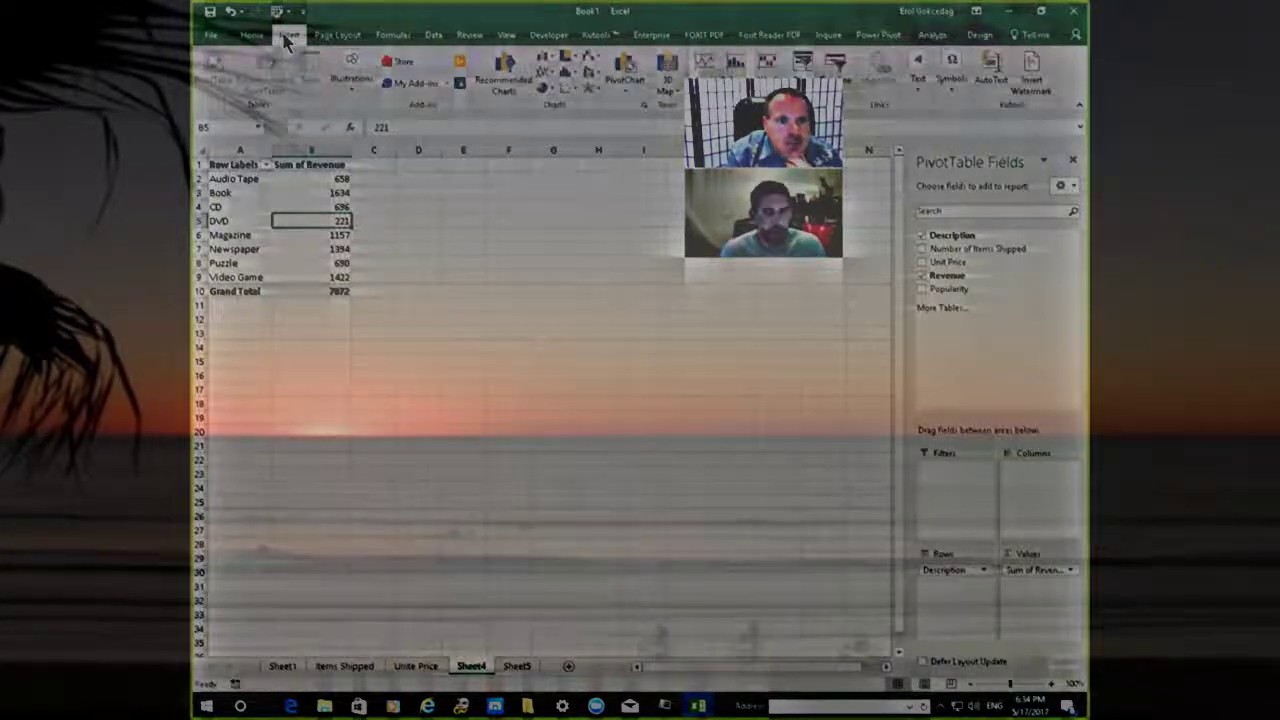
# Insert a 3-D Line PivotChart of revenue per description and drag its top edge up
pyautogui.click(517, 74)
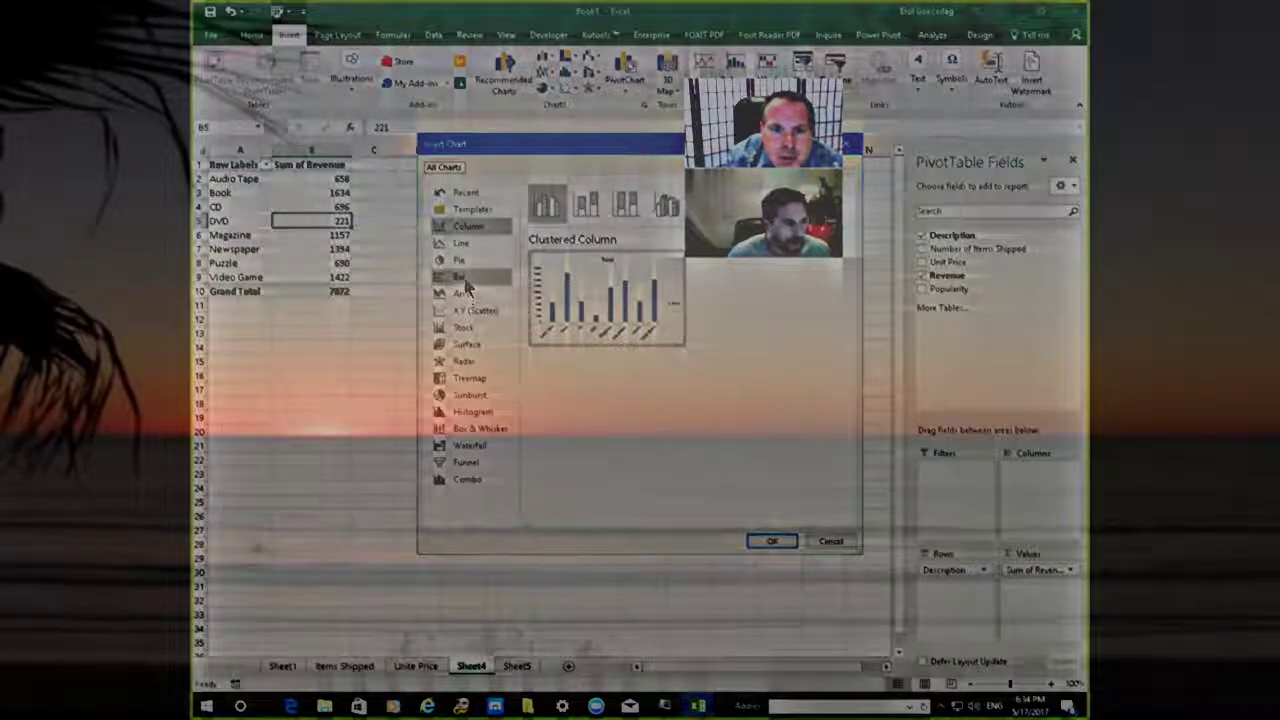
pyautogui.click(466, 244)
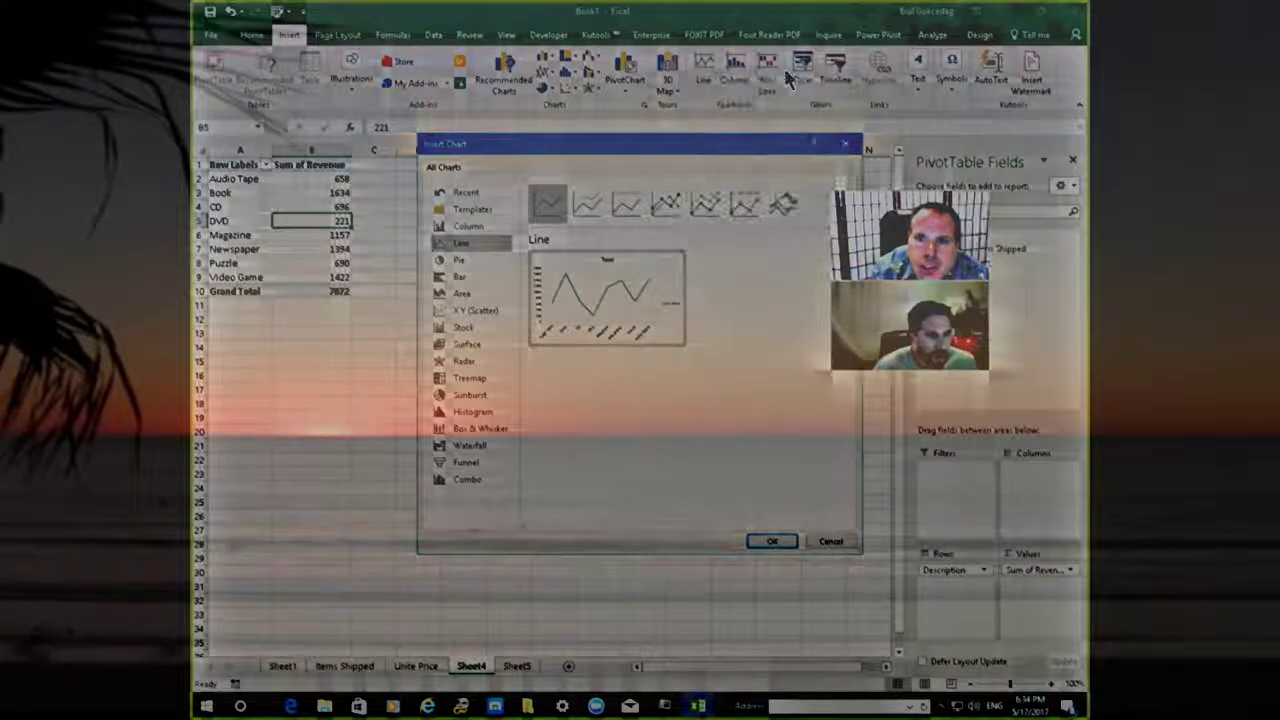
pyautogui.click(784, 204)
pyautogui.moveTo(565, 346)
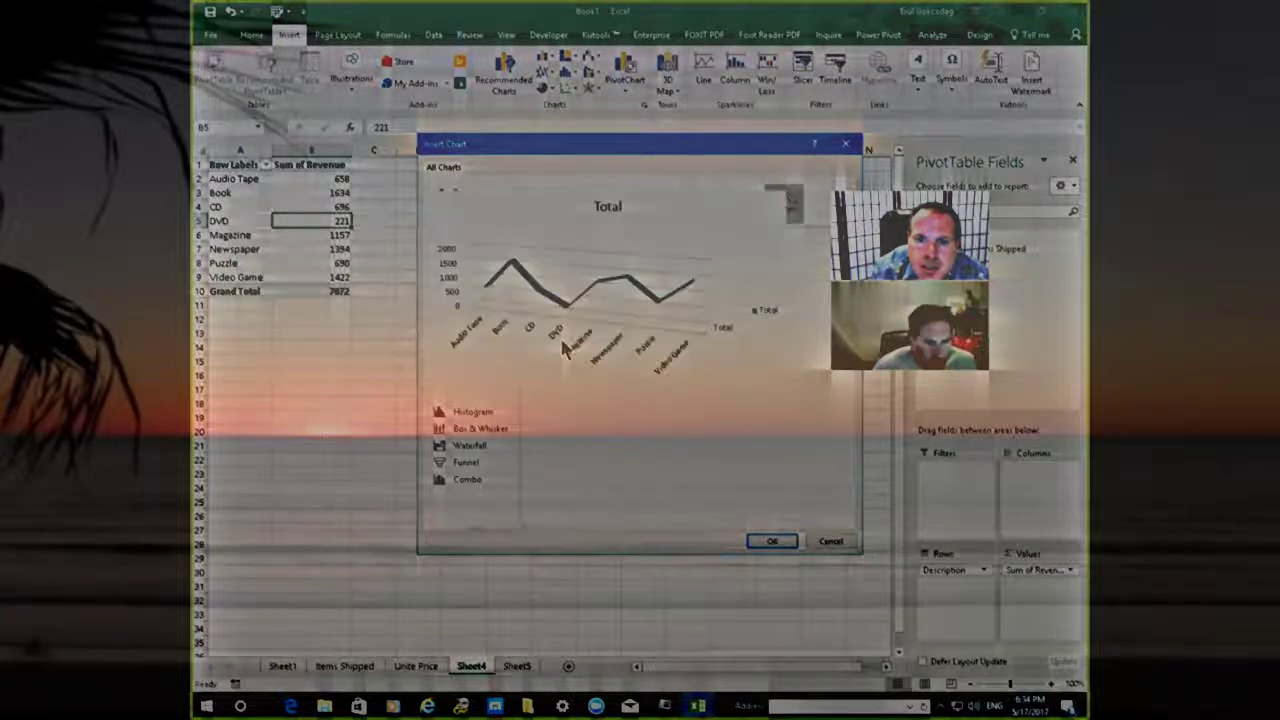
pyautogui.click(775, 541)
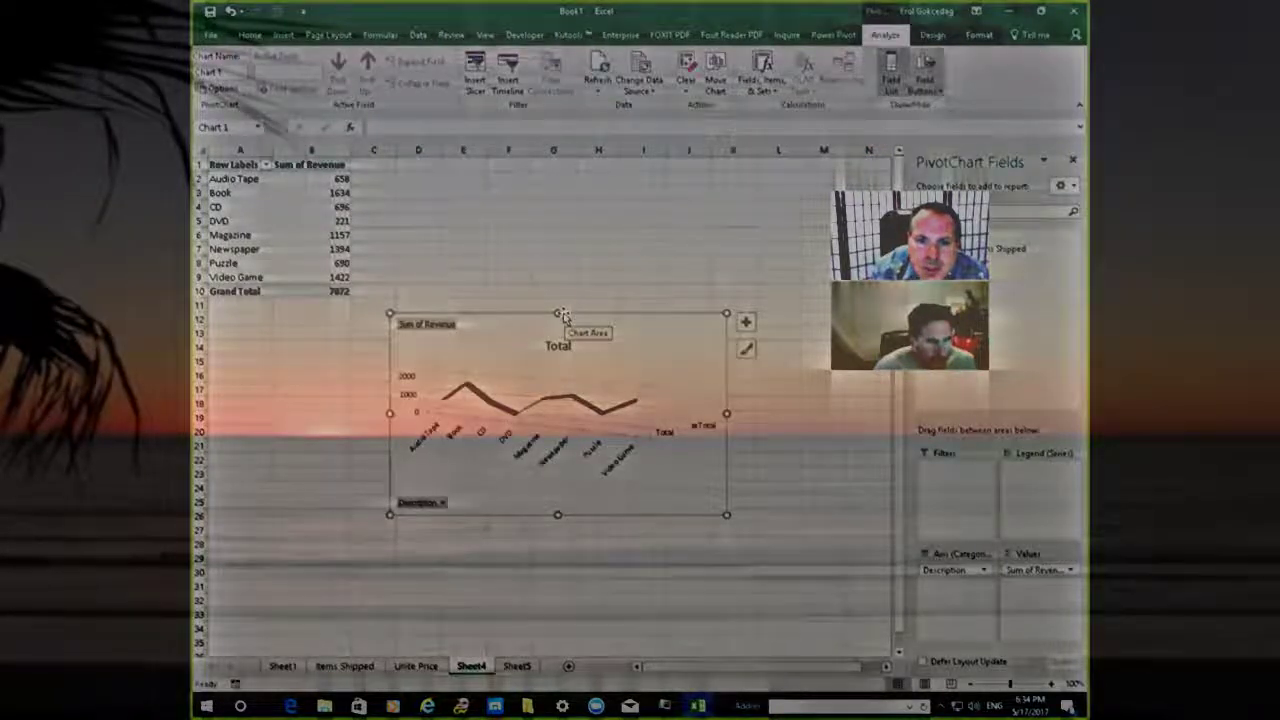
pyautogui.moveTo(562, 314); pyautogui.dragTo(562, 287)
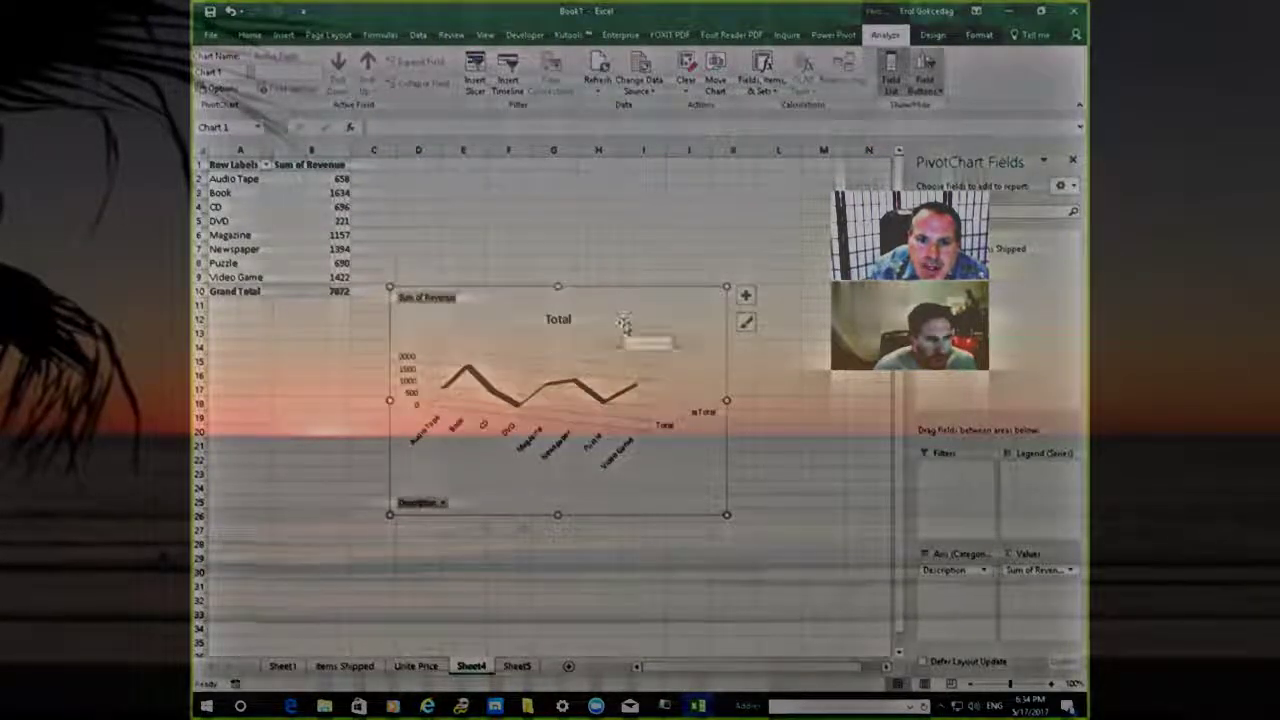
# Set the chart's 3-D X rotation to 50° and adjust the Y tilt
pyautogui.rightClick(622, 320)
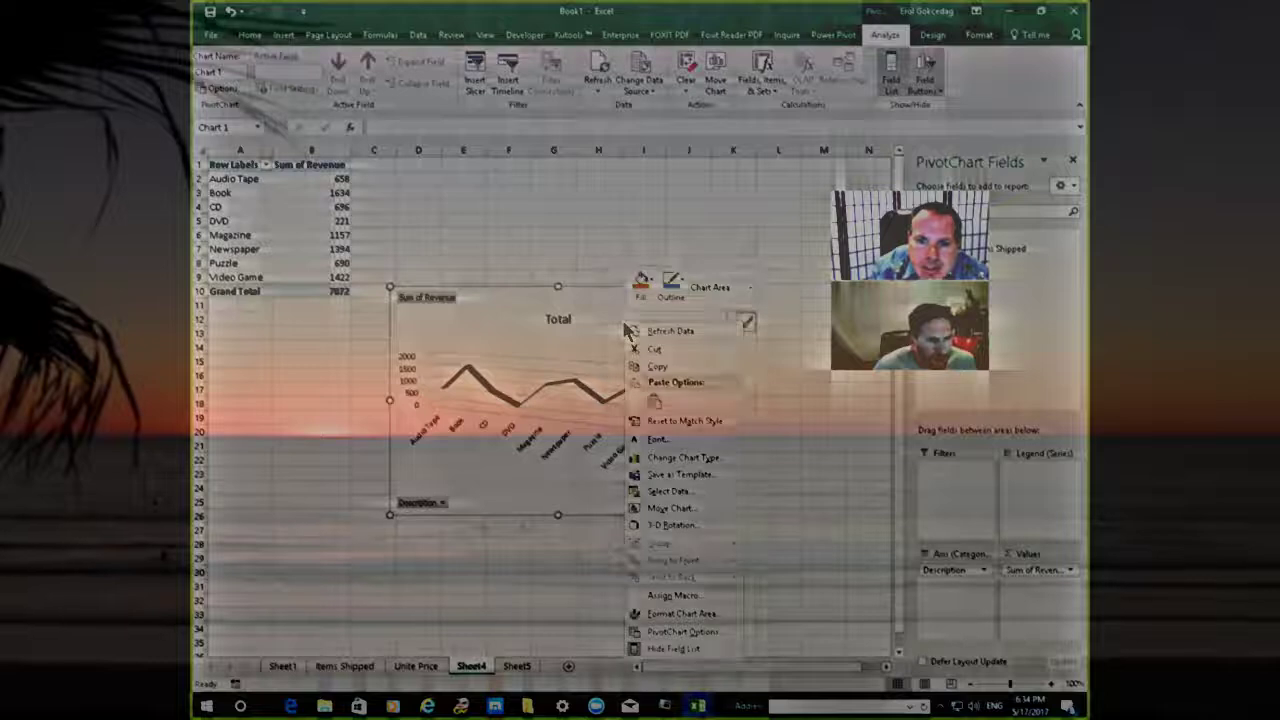
pyautogui.click(672, 528)
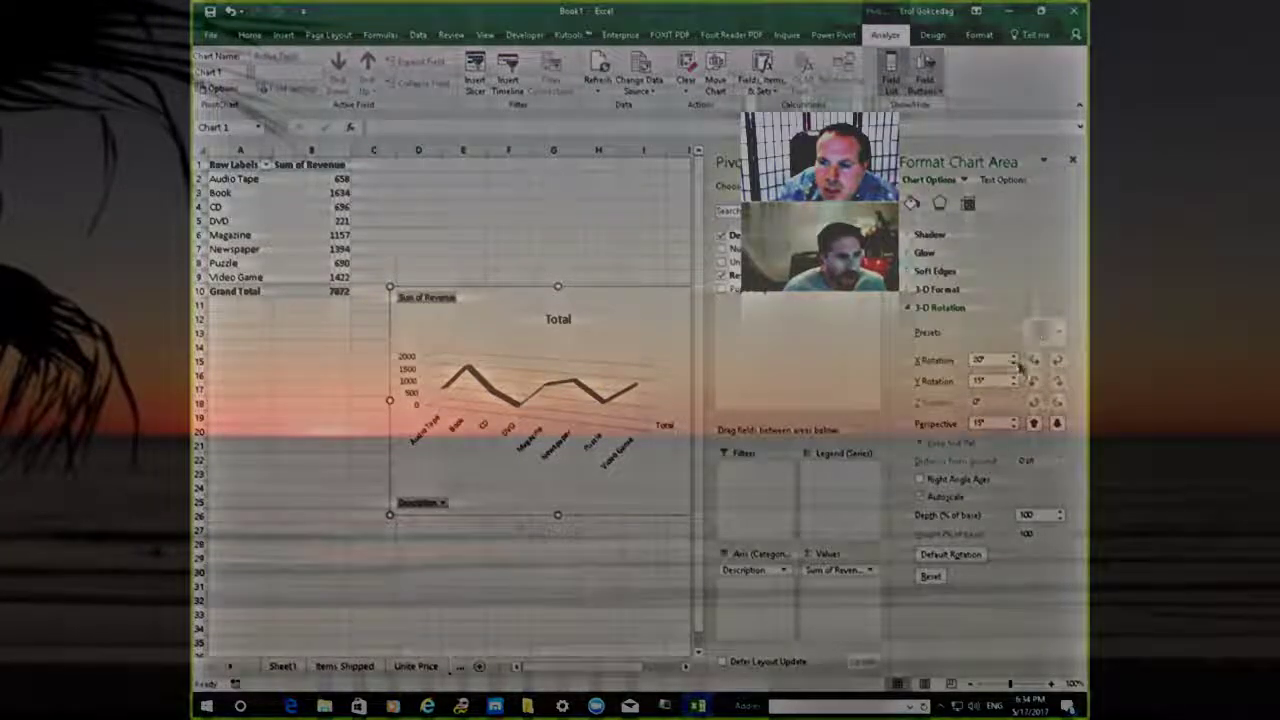
pyautogui.click(1014, 360)
pyautogui.click(1014, 360)
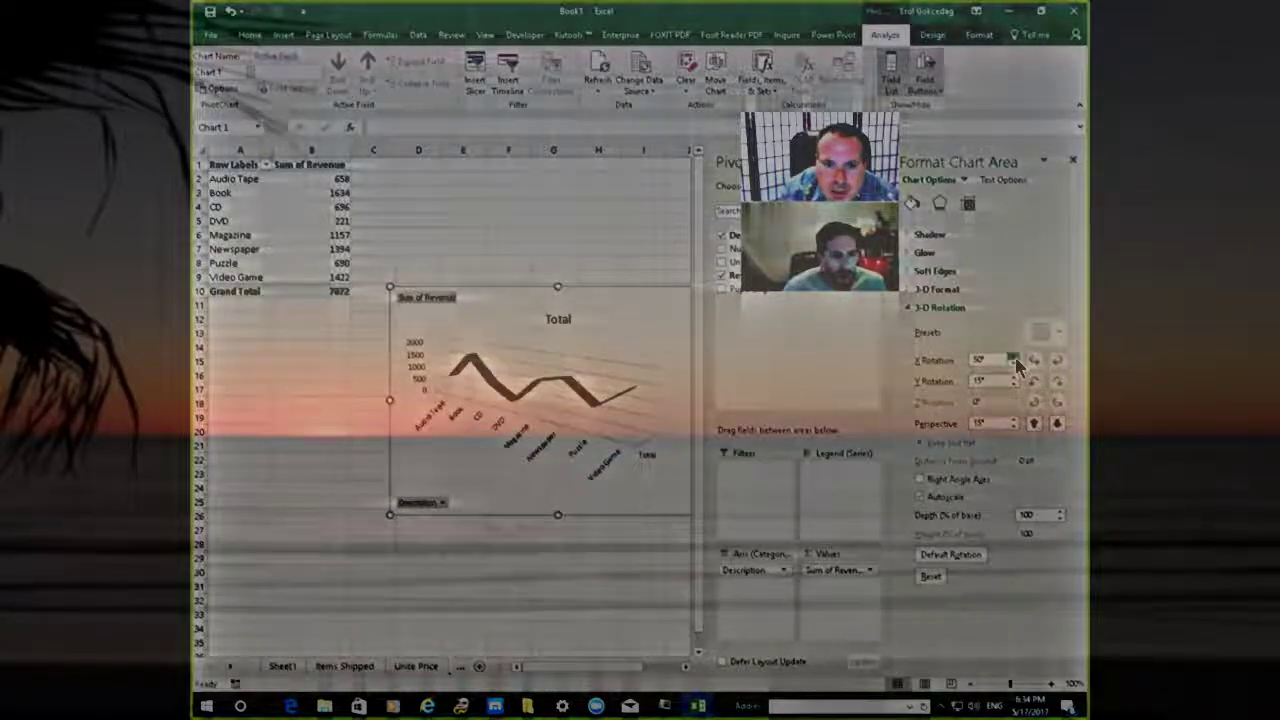
pyautogui.click(1014, 360)
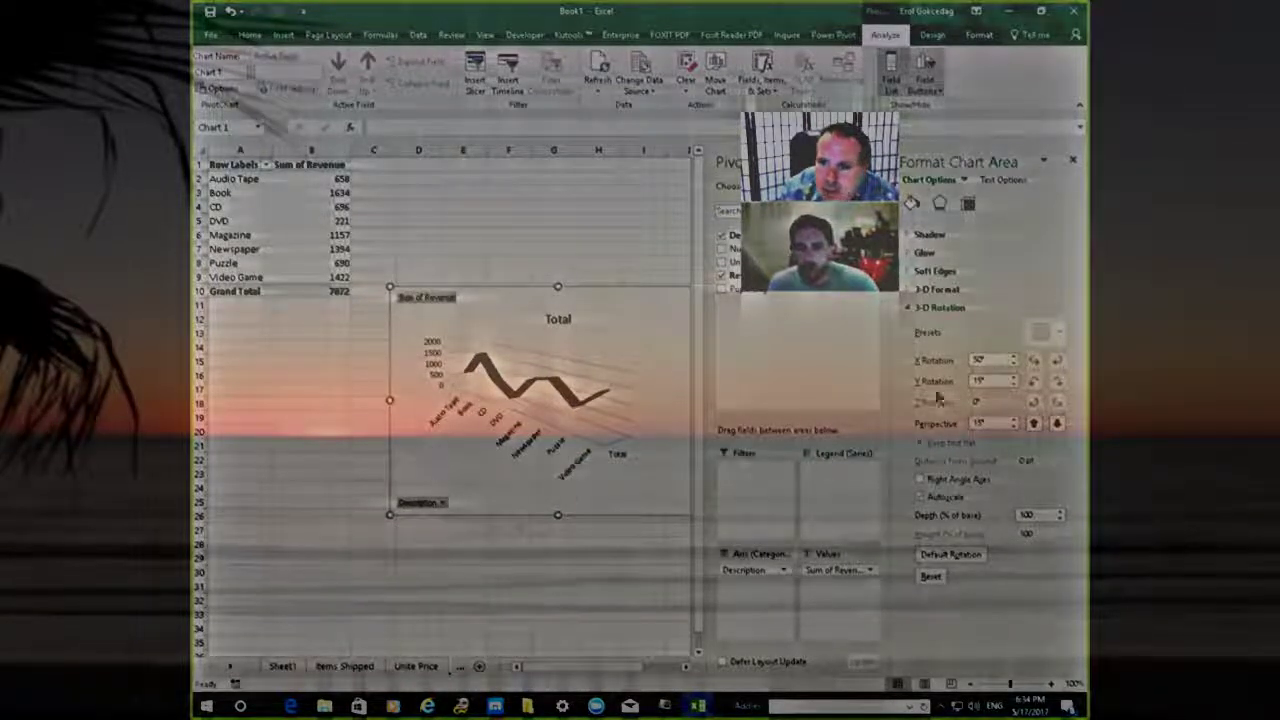
pyautogui.click(1013, 378)
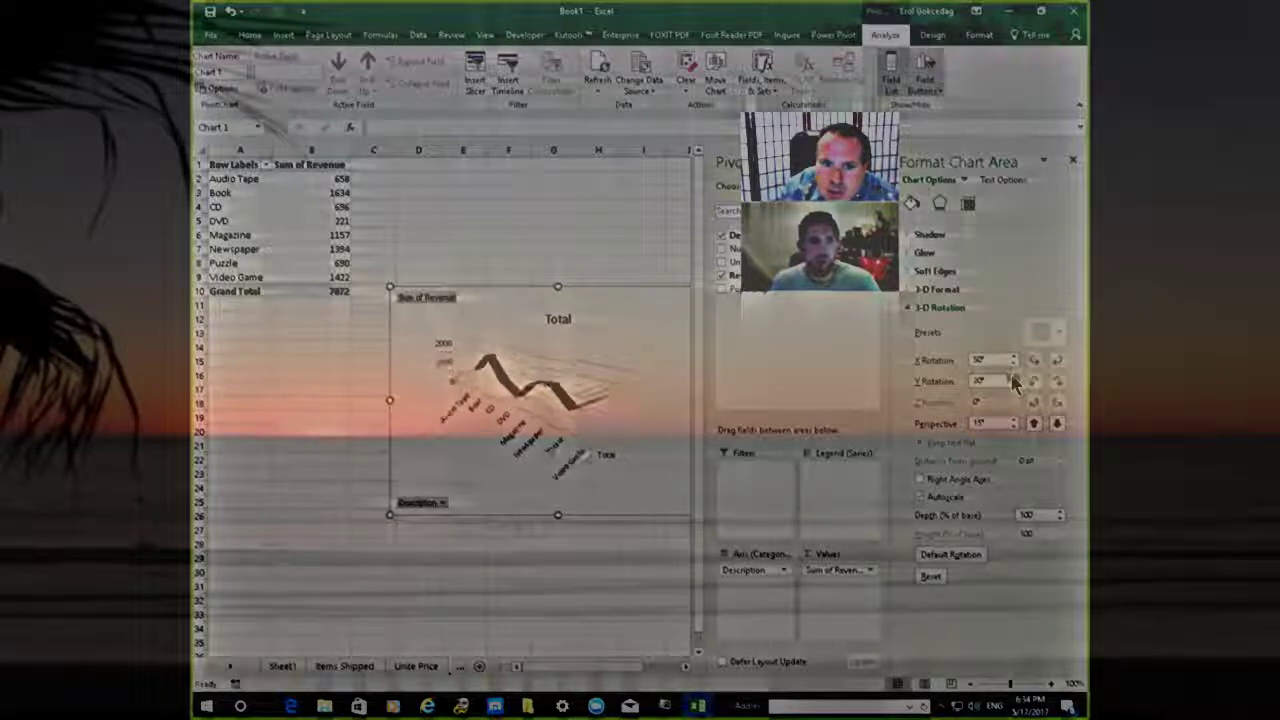
pyautogui.click(1013, 386)
pyautogui.click(1013, 386)
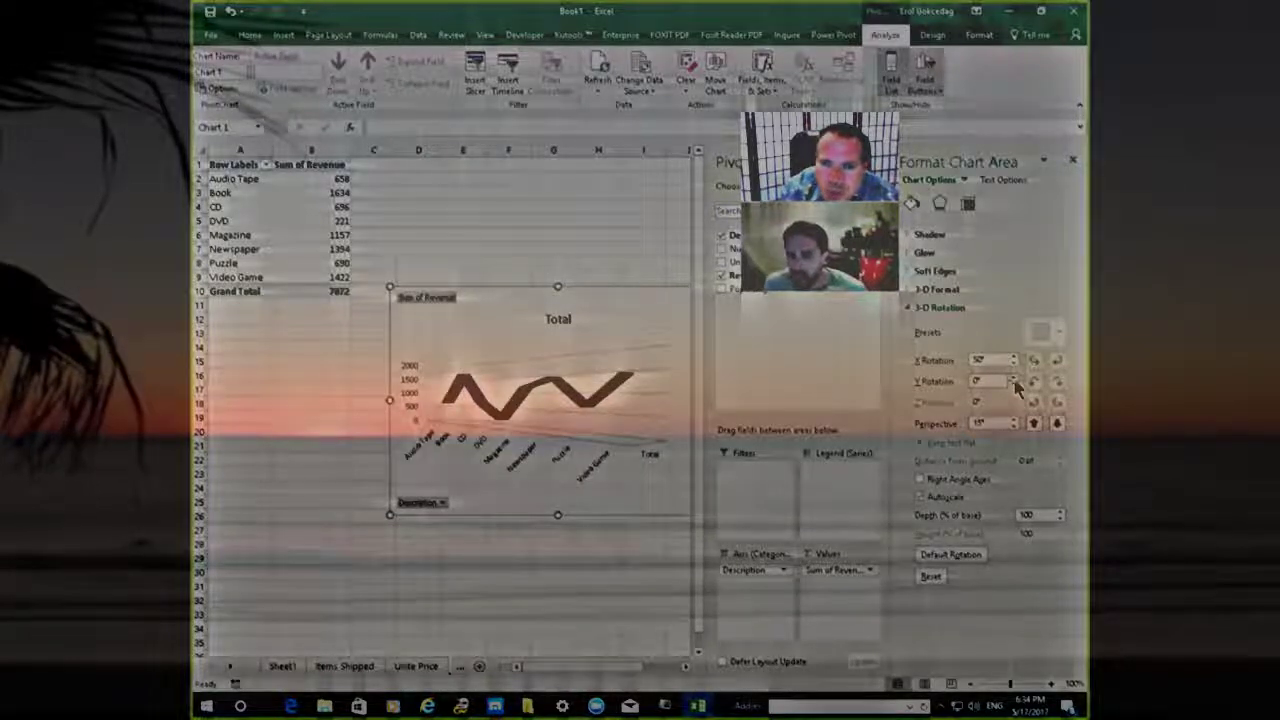
pyautogui.click(1013, 386)
pyautogui.click(1013, 386)
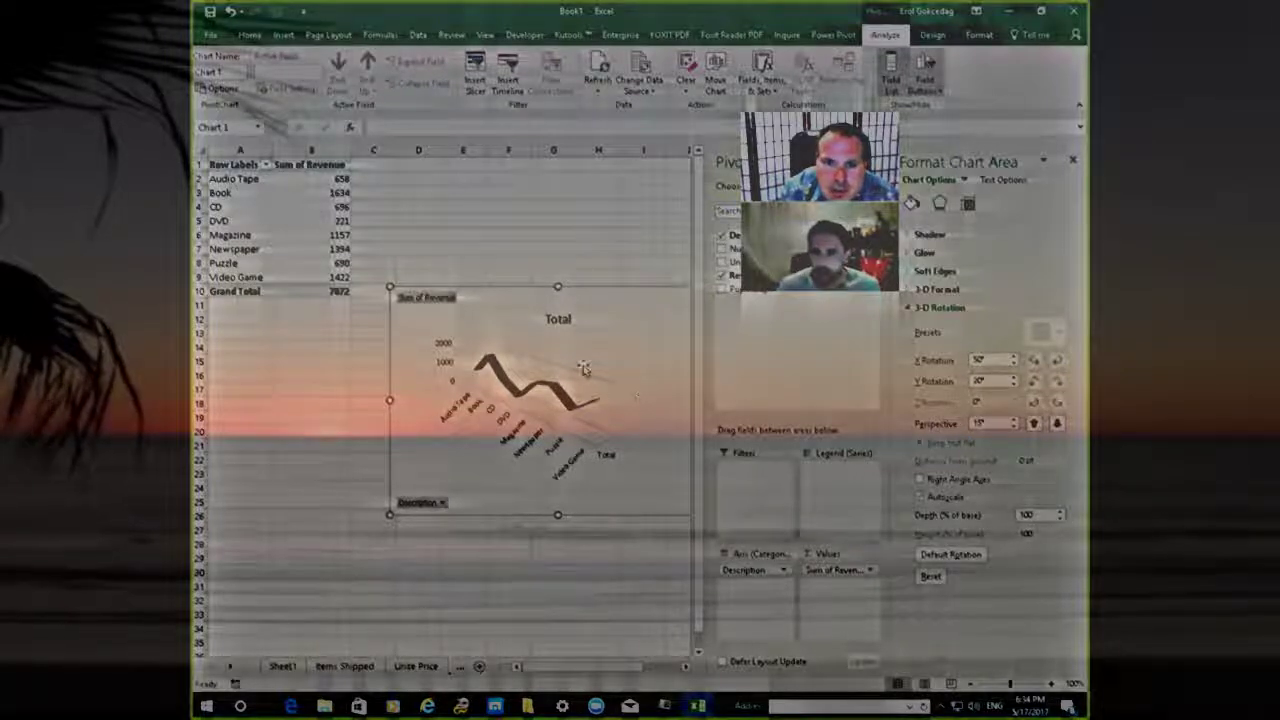
# Extend the chart up and down and set its 3-D depth to 150%
pyautogui.moveTo(557, 286); pyautogui.dragTo(557, 257)
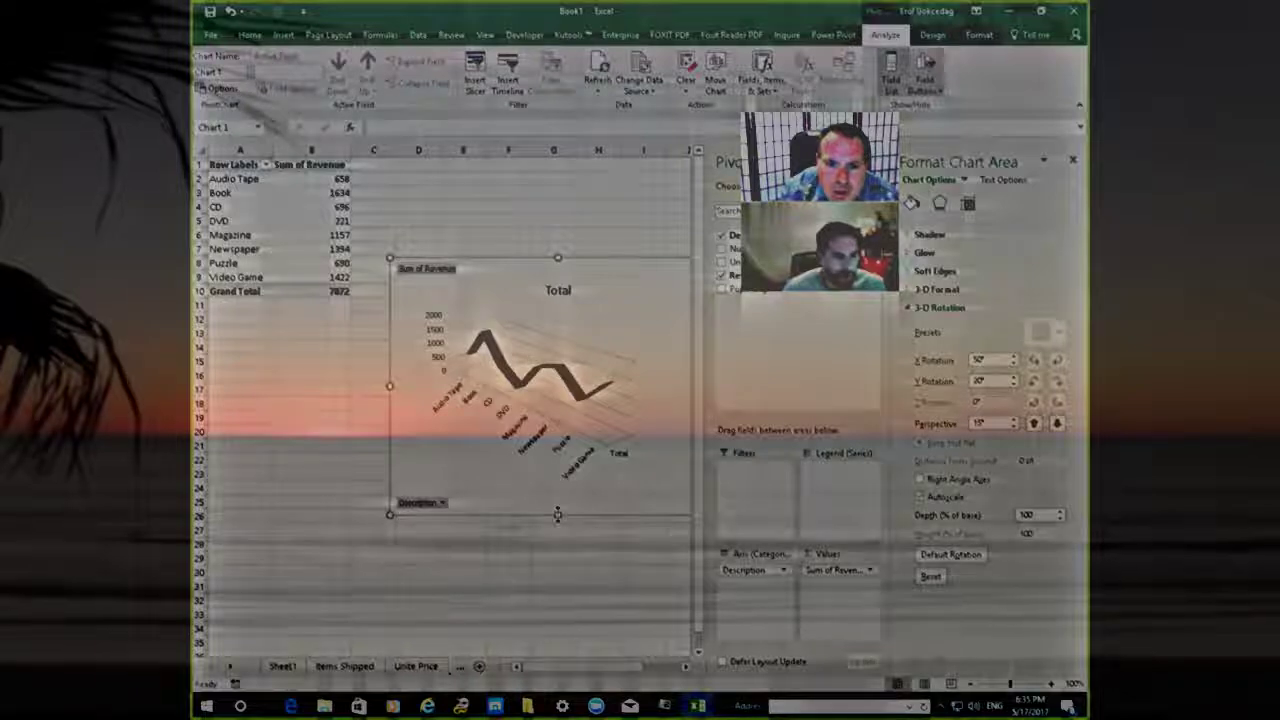
pyautogui.moveTo(557, 517); pyautogui.dragTo(557, 543)
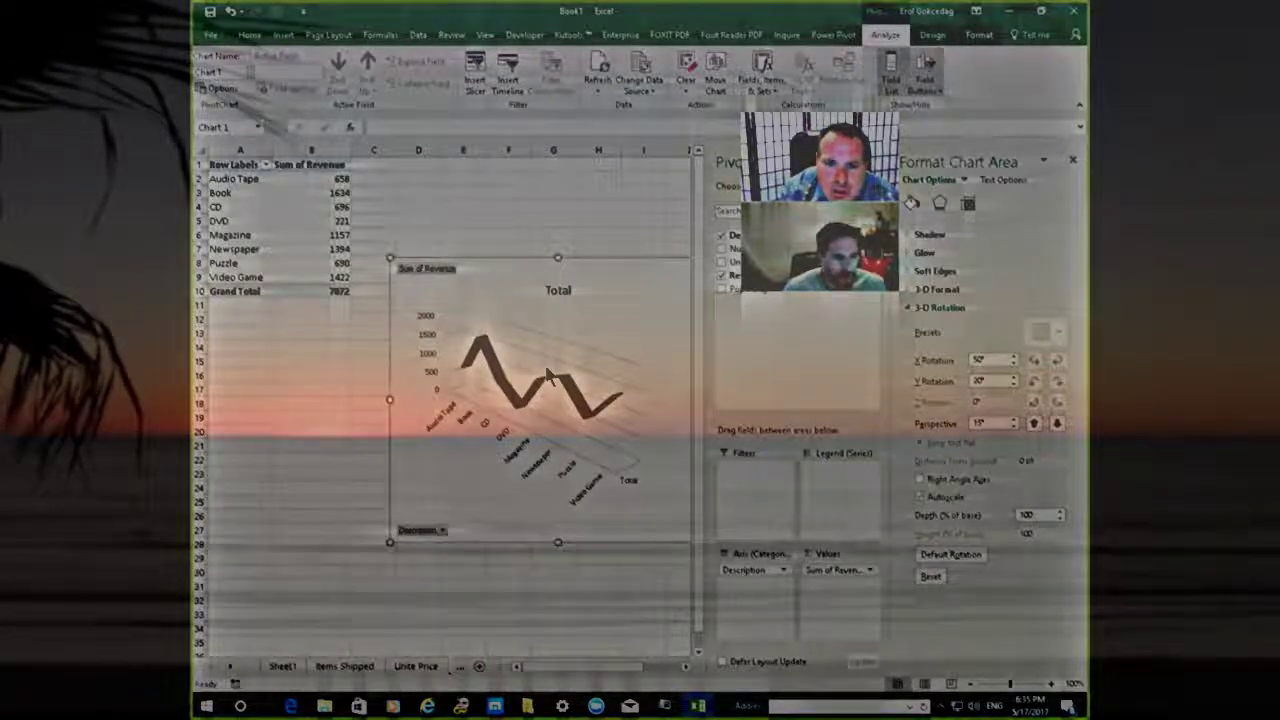
pyautogui.click(1058, 511)
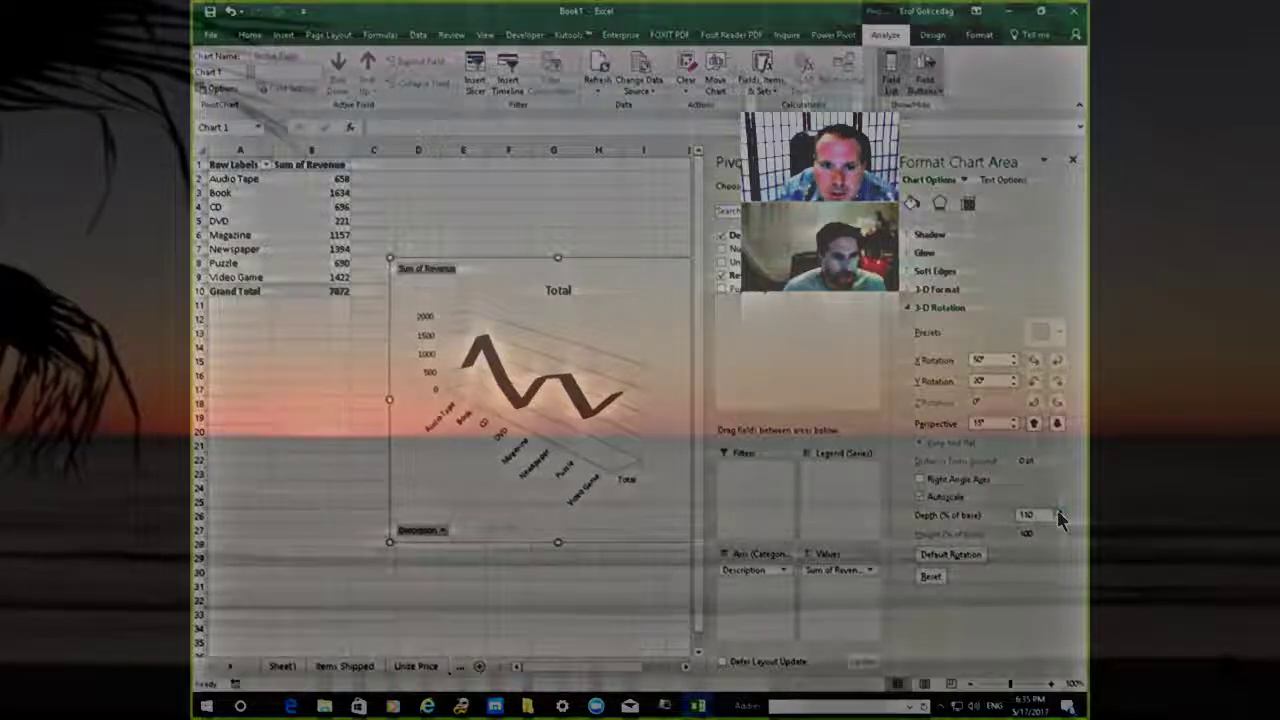
pyautogui.click(1058, 511)
pyautogui.click(1058, 511)
pyautogui.click(1058, 511)
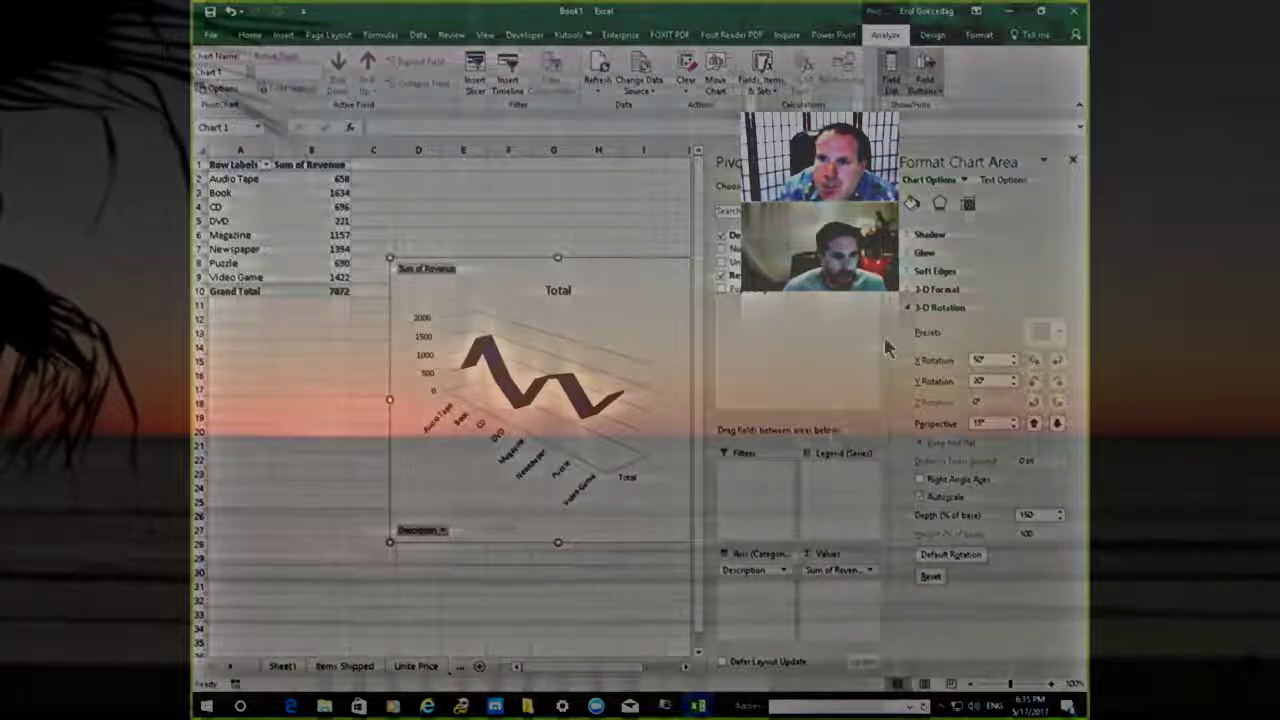
pyautogui.click(1071, 162)
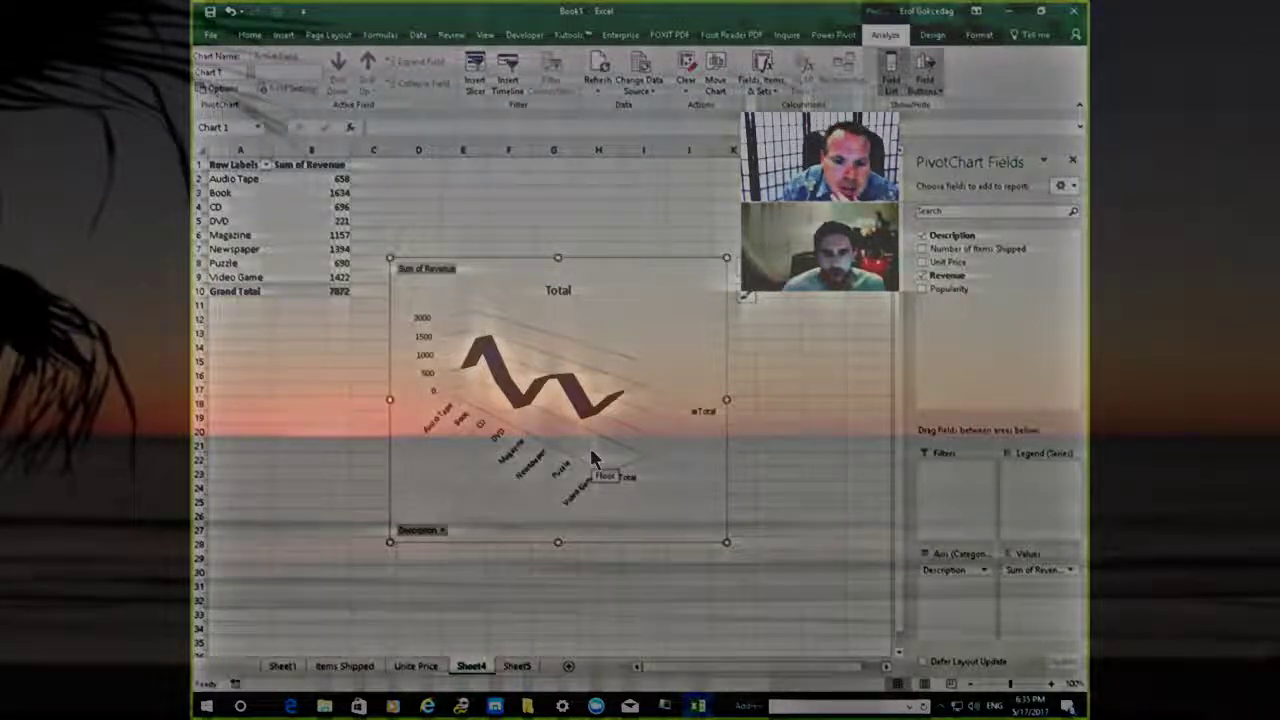
# Rename the chart sheets (Revenue, Popularity) and select the Dashboard's 3-D bar chart
pyautogui.rightClick(460, 668)
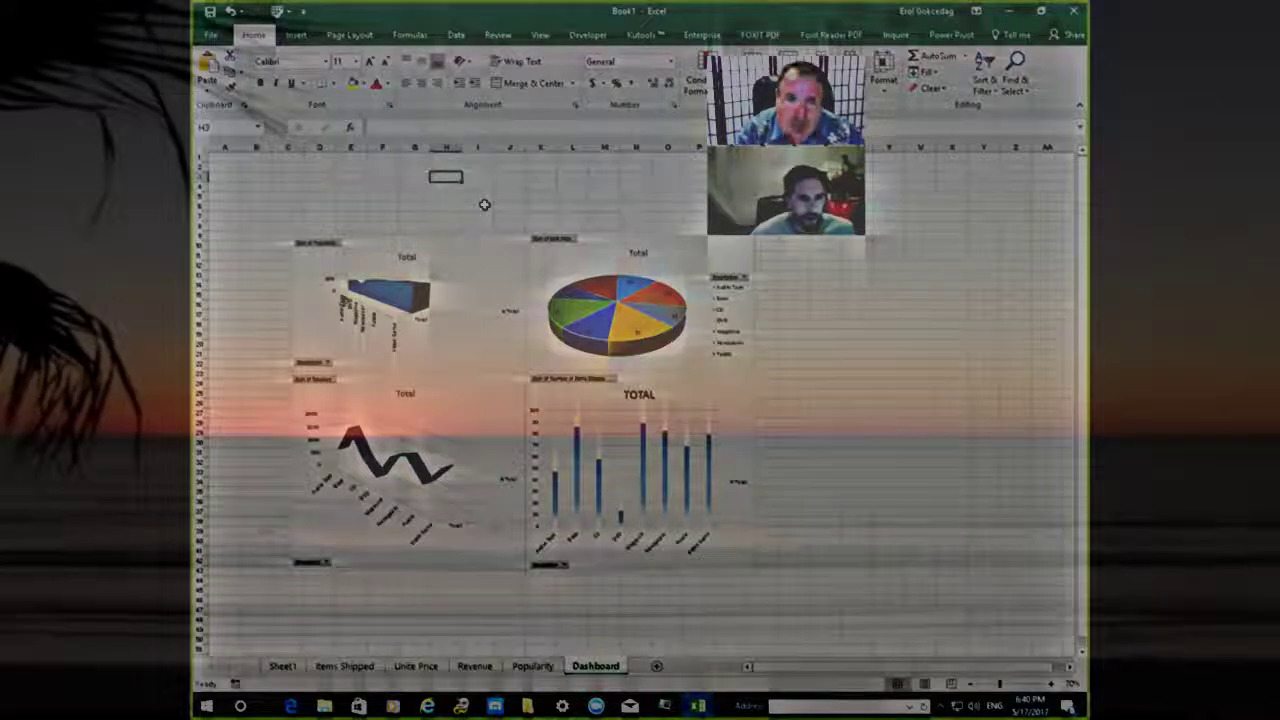
pyautogui.click(474, 262)
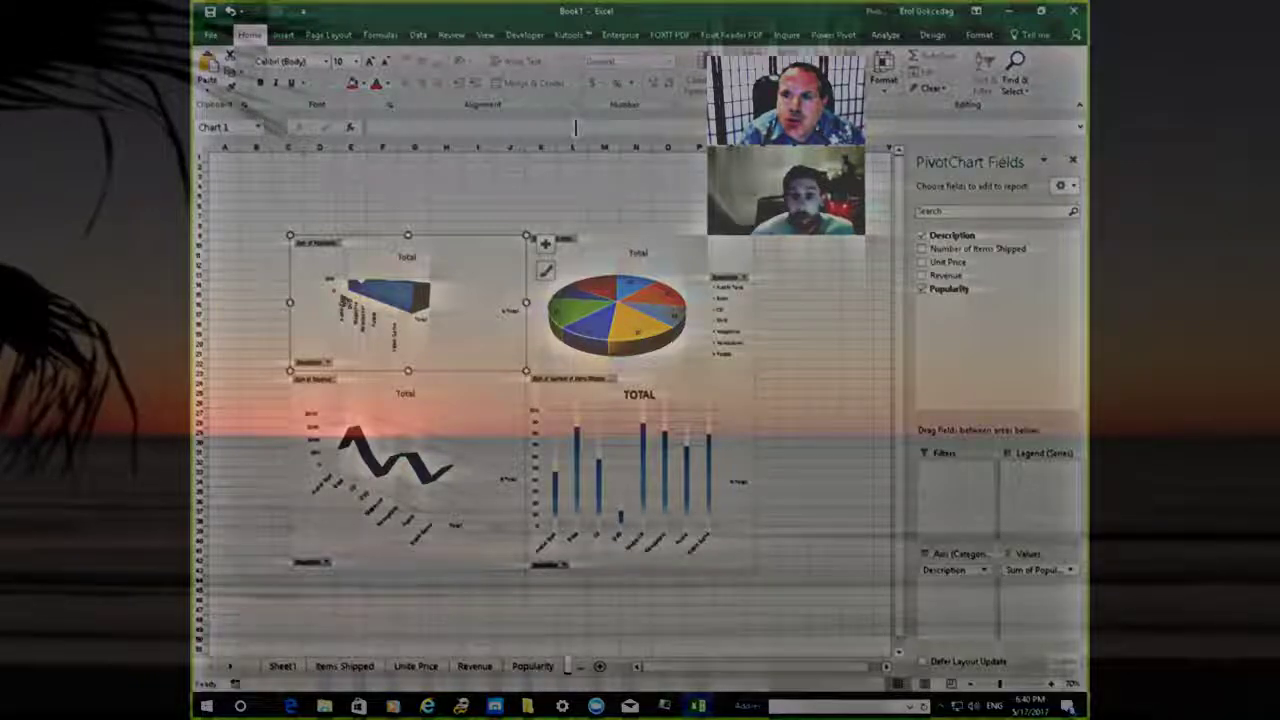
# Insert slicers for Number of Items Shipped, Unit Price, Revenue and Popularity from the 3-D bar chart
pyautogui.click(882, 33)
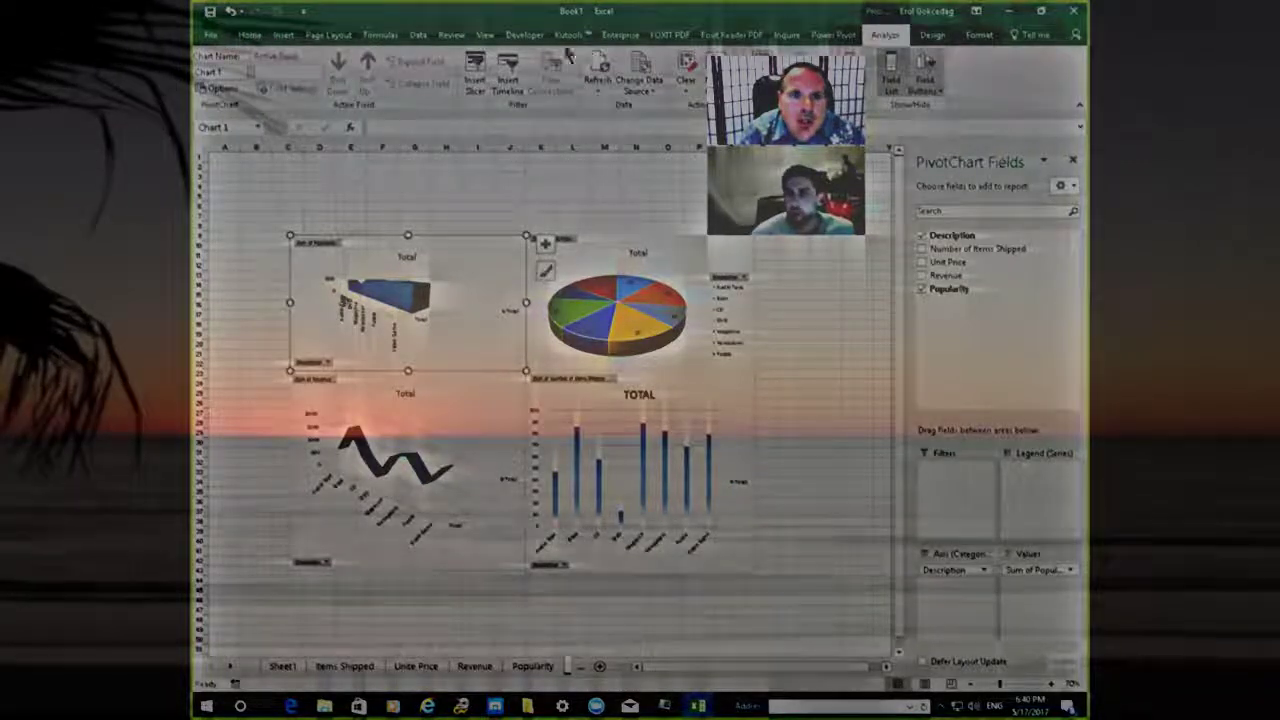
pyautogui.click(472, 82)
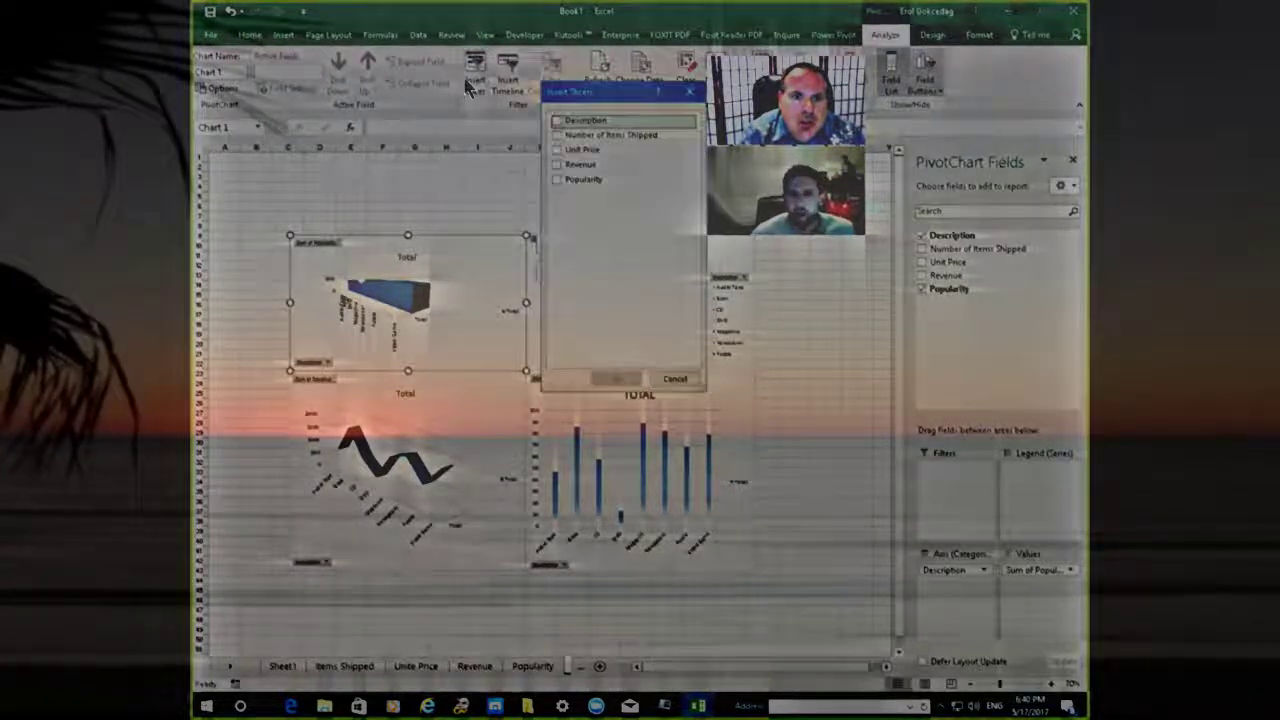
pyautogui.click(558, 136)
pyautogui.click(558, 150)
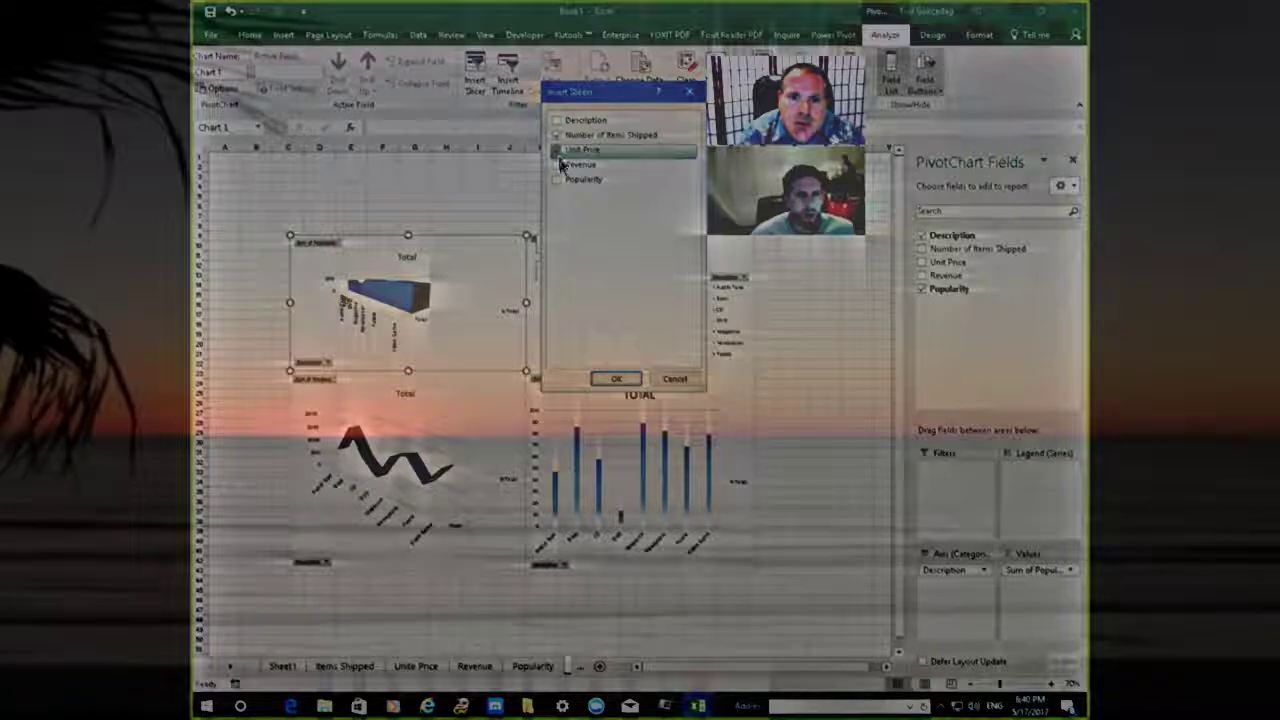
pyautogui.click(612, 378)
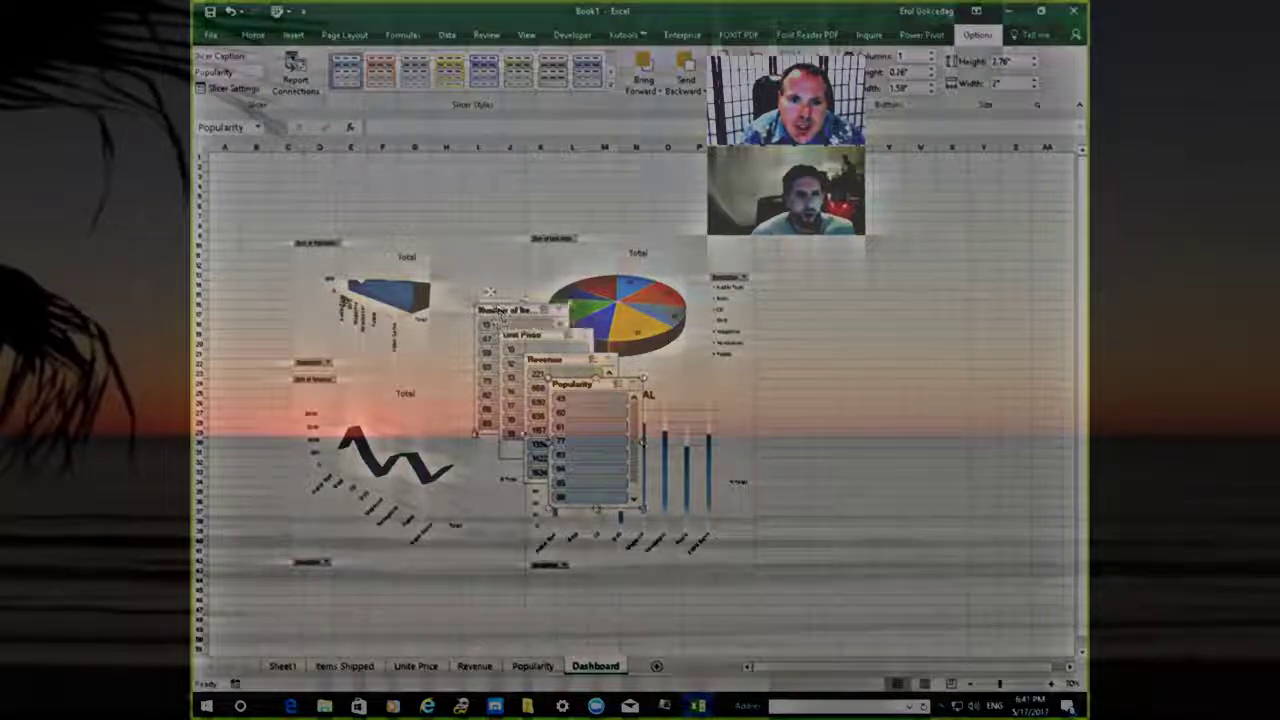
# Move Number of Items Shipped top-left, Unit Price lower-left, and Revenue upper-right around the charts
pyautogui.moveTo(505, 312); pyautogui.dragTo(458, 278)
pyautogui.moveTo(201, 221); pyautogui.dragTo(205, 160)
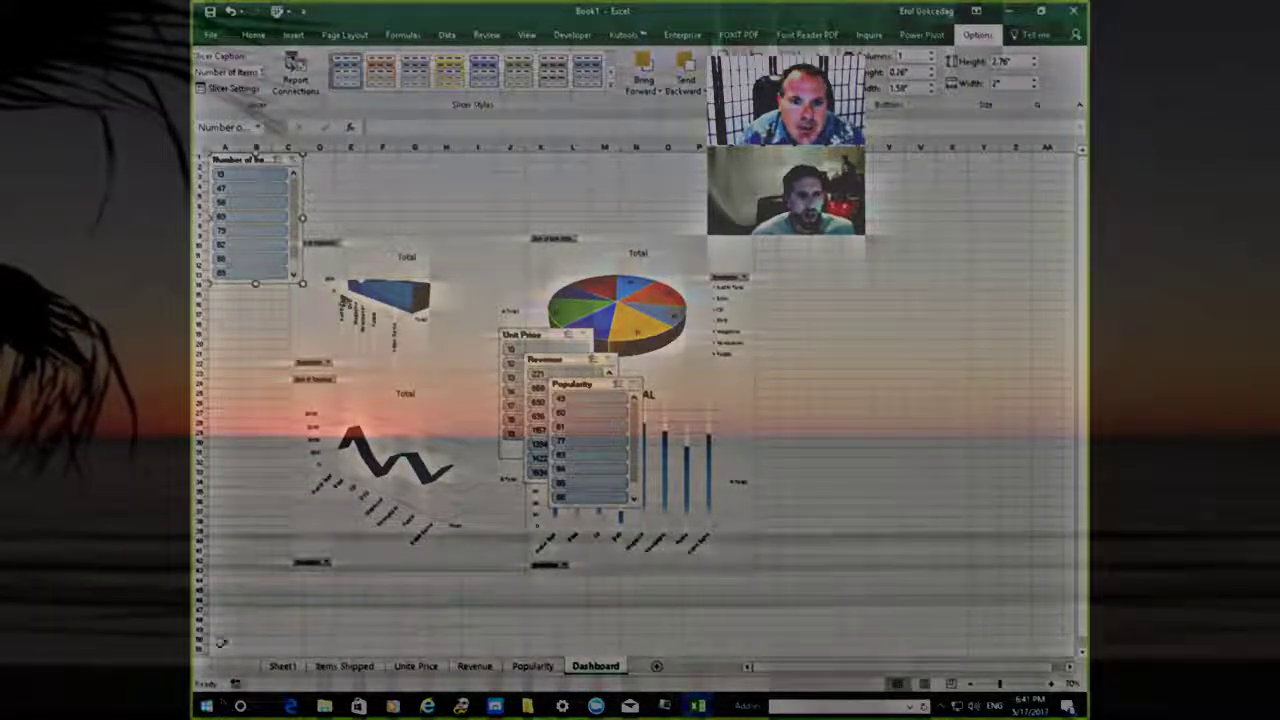
pyautogui.moveTo(508, 340); pyautogui.dragTo(222, 489)
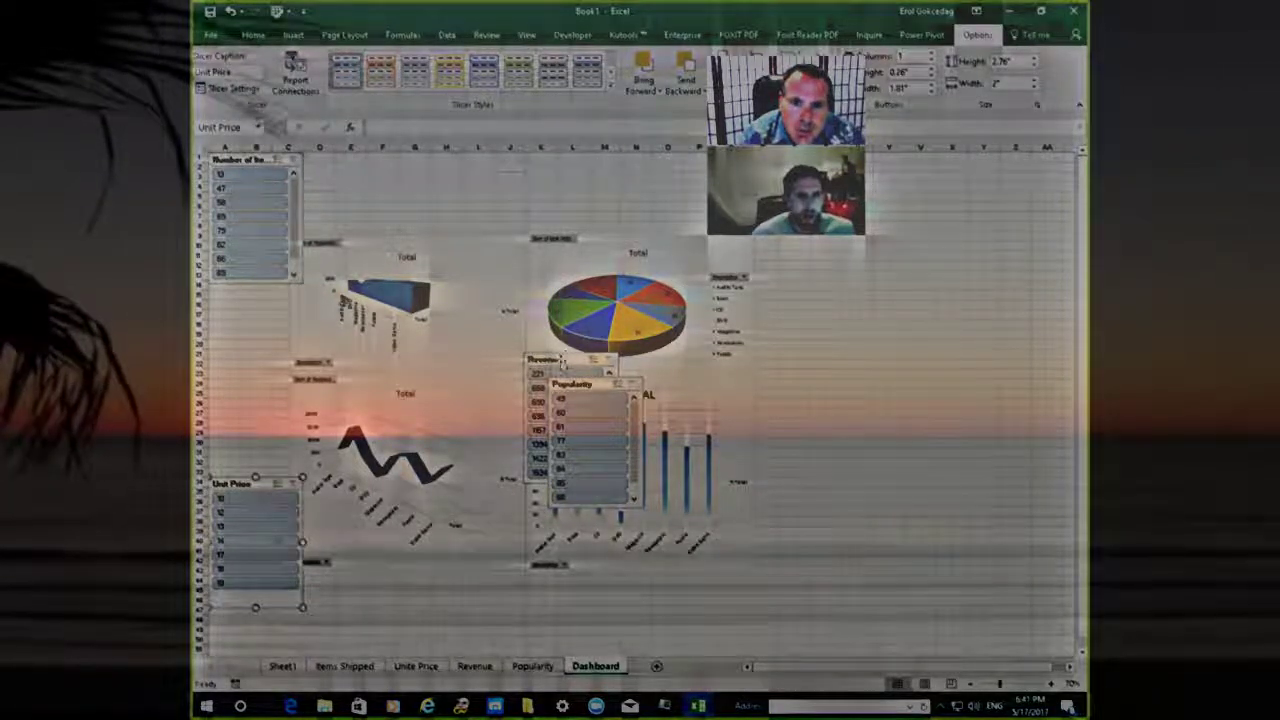
pyautogui.moveTo(556, 360); pyautogui.dragTo(811, 82)
pyautogui.moveTo(811, 228); pyautogui.dragTo(785, 232)
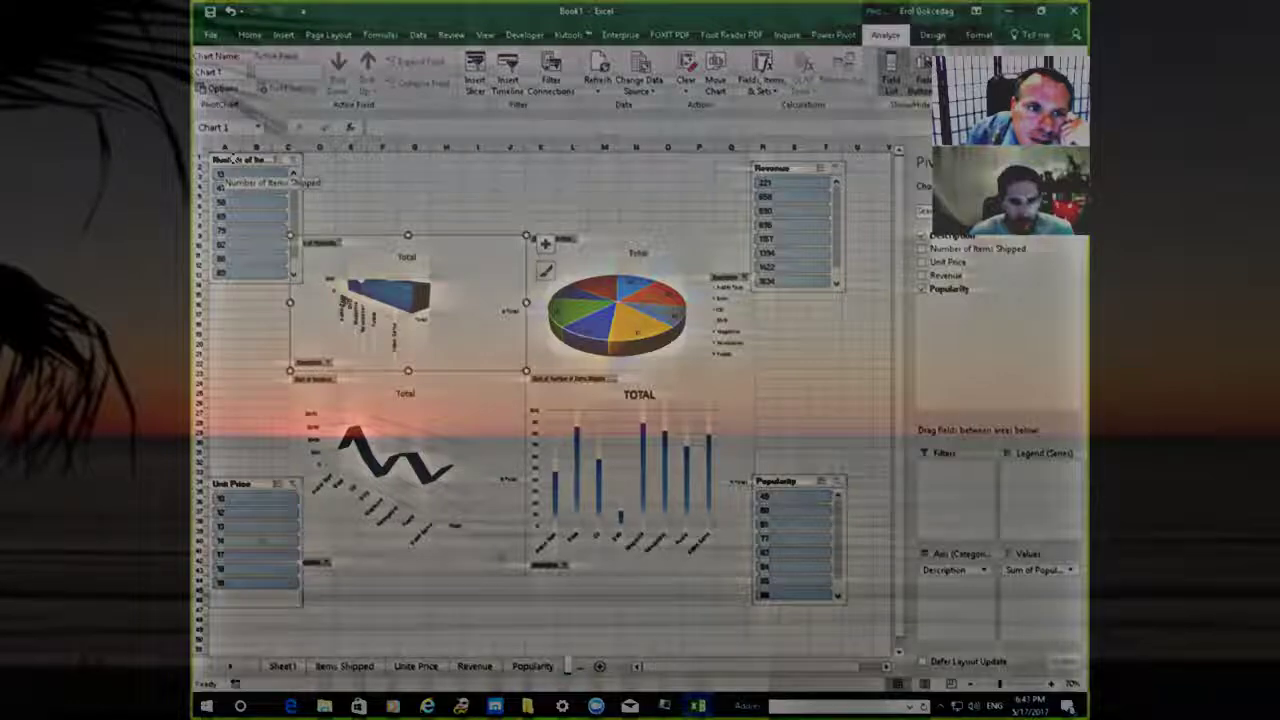
# Connect the Number of Items Shipped slicer to PivotTable3 and PivotTable2
pyautogui.rightClick(235, 165)
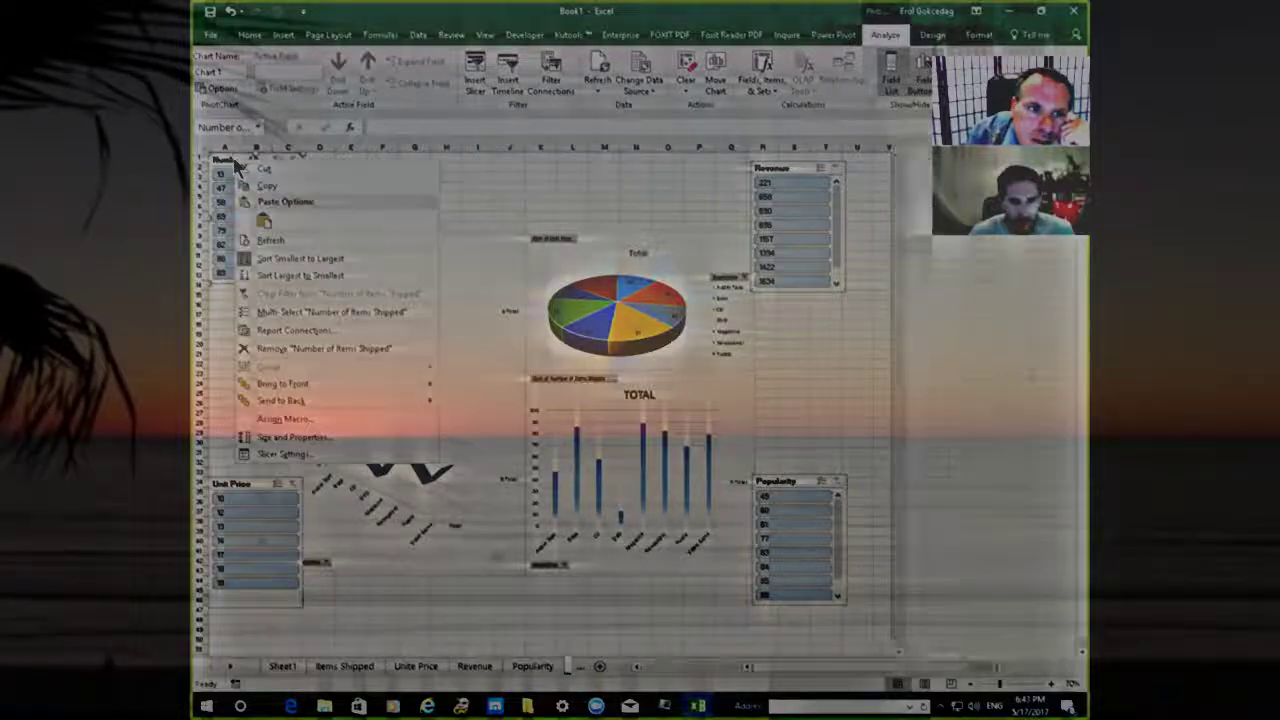
pyautogui.click(337, 332)
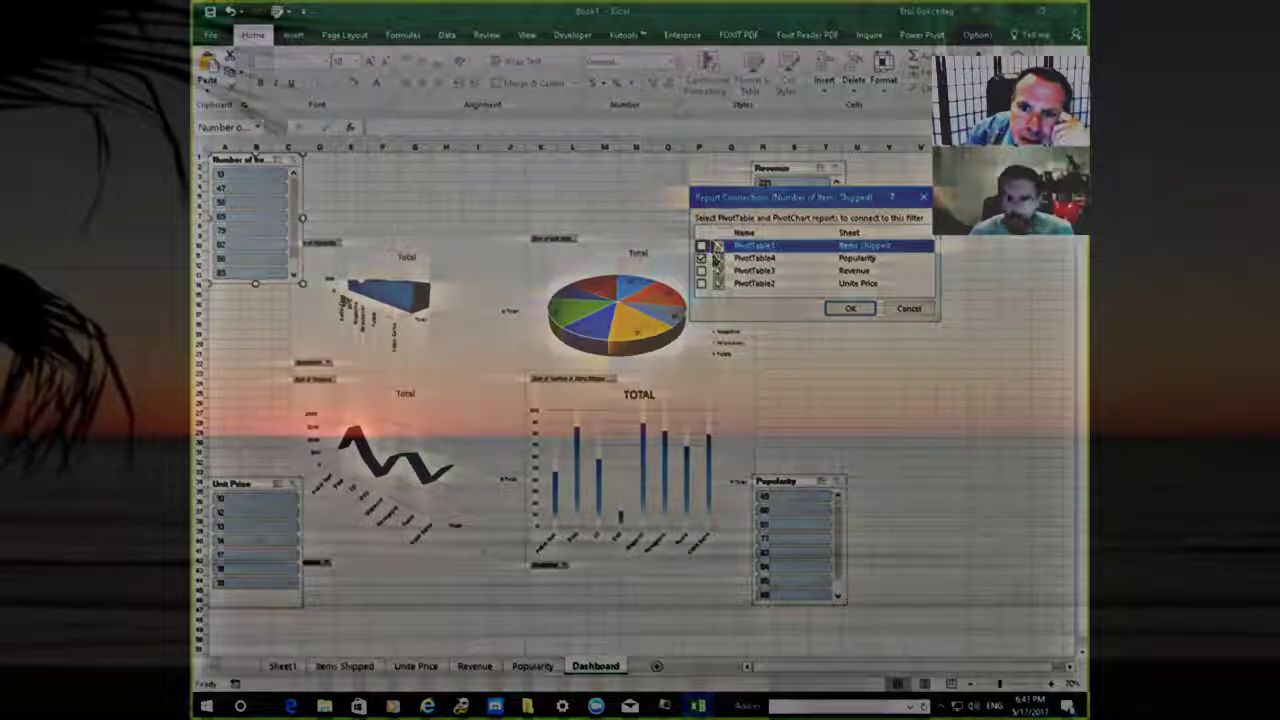
pyautogui.click(701, 270)
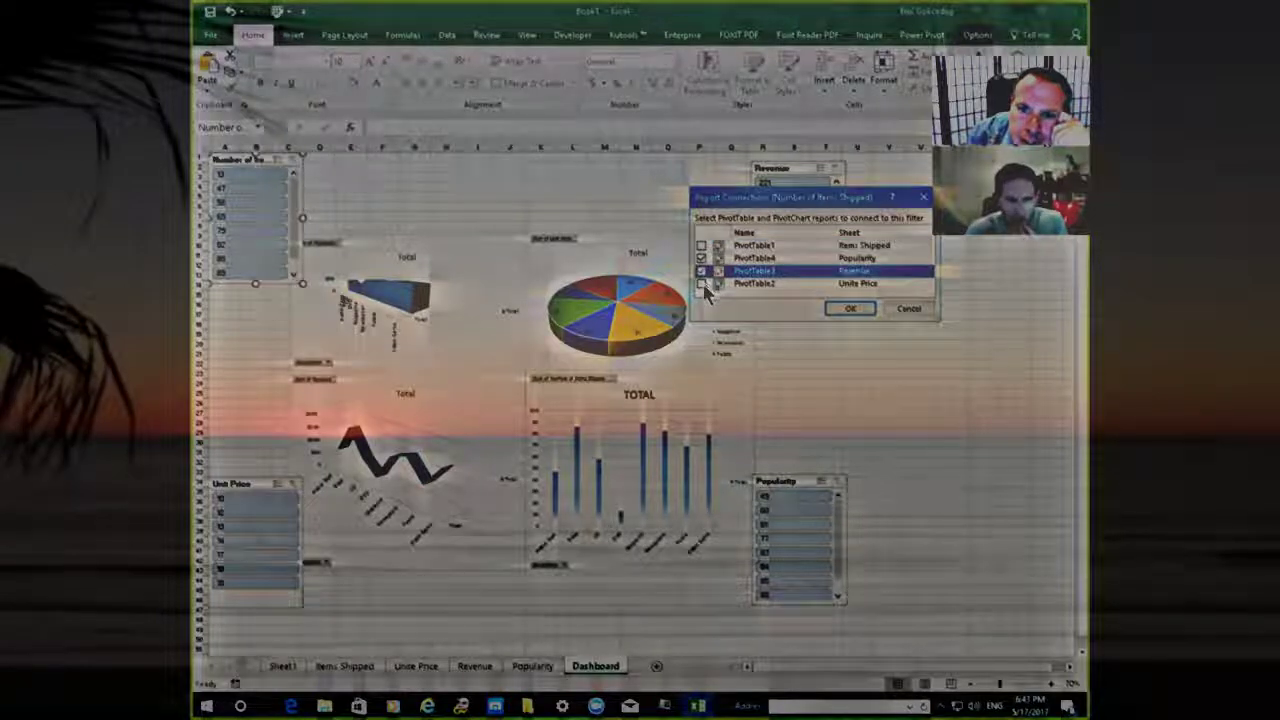
pyautogui.click(702, 284)
pyautogui.click(850, 308)
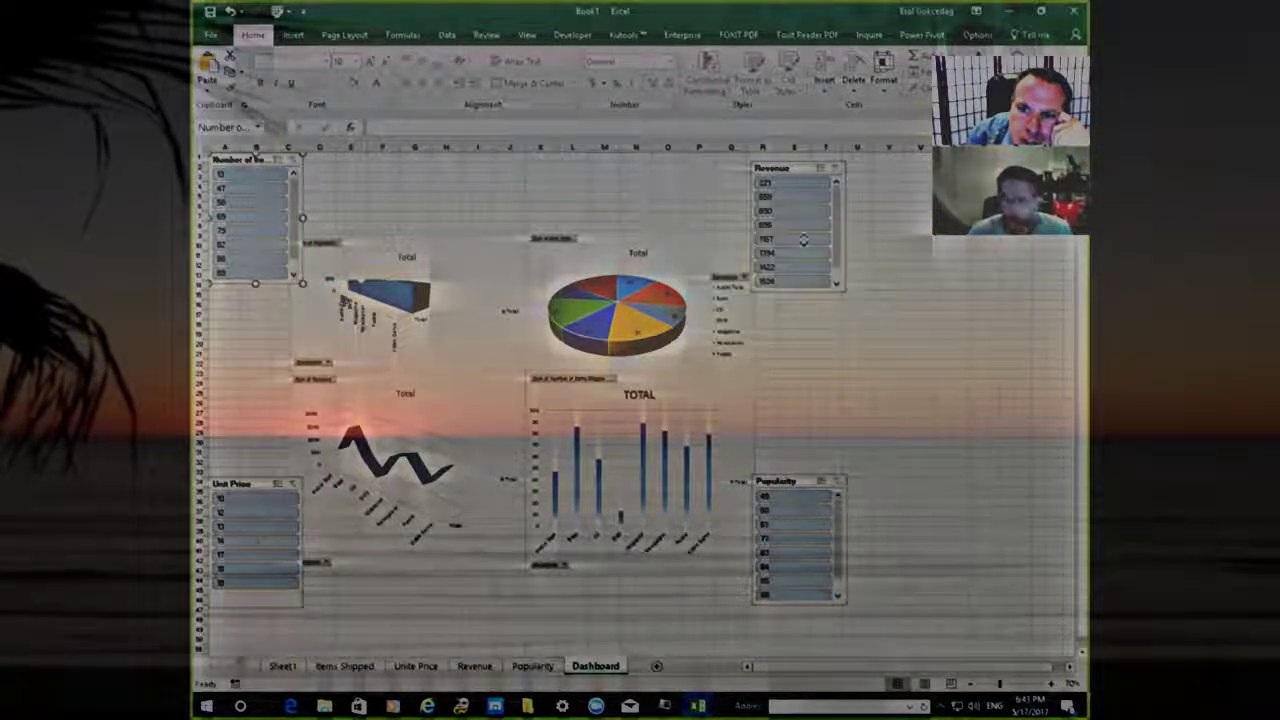
# Connect the Revenue slicer to PivotTable3 and PivotTable2 through Report Connections
pyautogui.rightClick(789, 173)
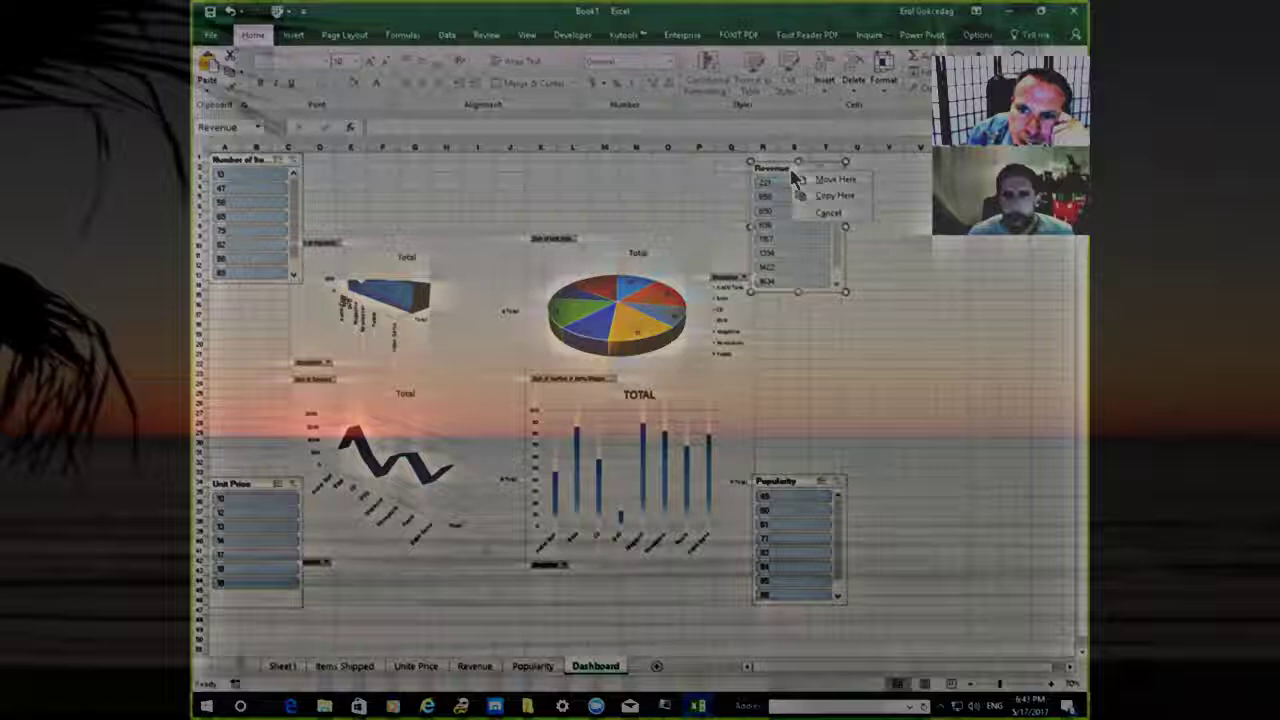
pyautogui.press('Escape')
pyautogui.rightClick(789, 173)
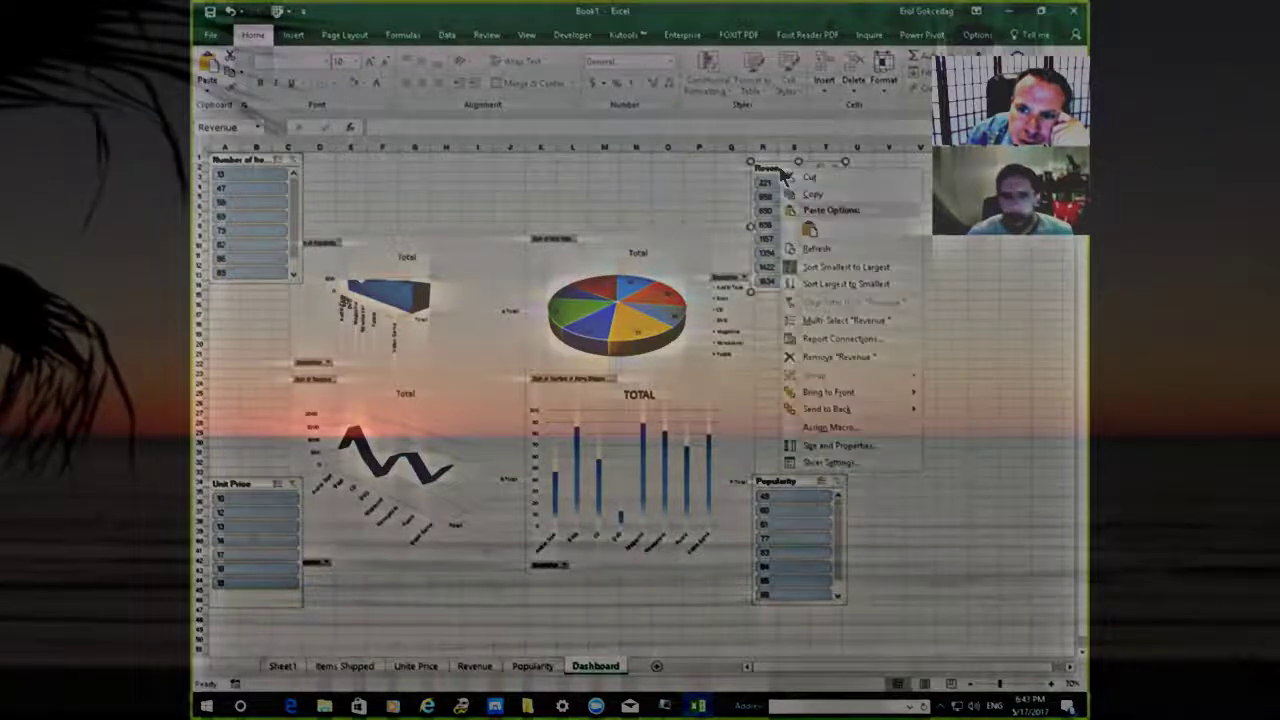
pyautogui.click(825, 340)
pyautogui.click(698, 272)
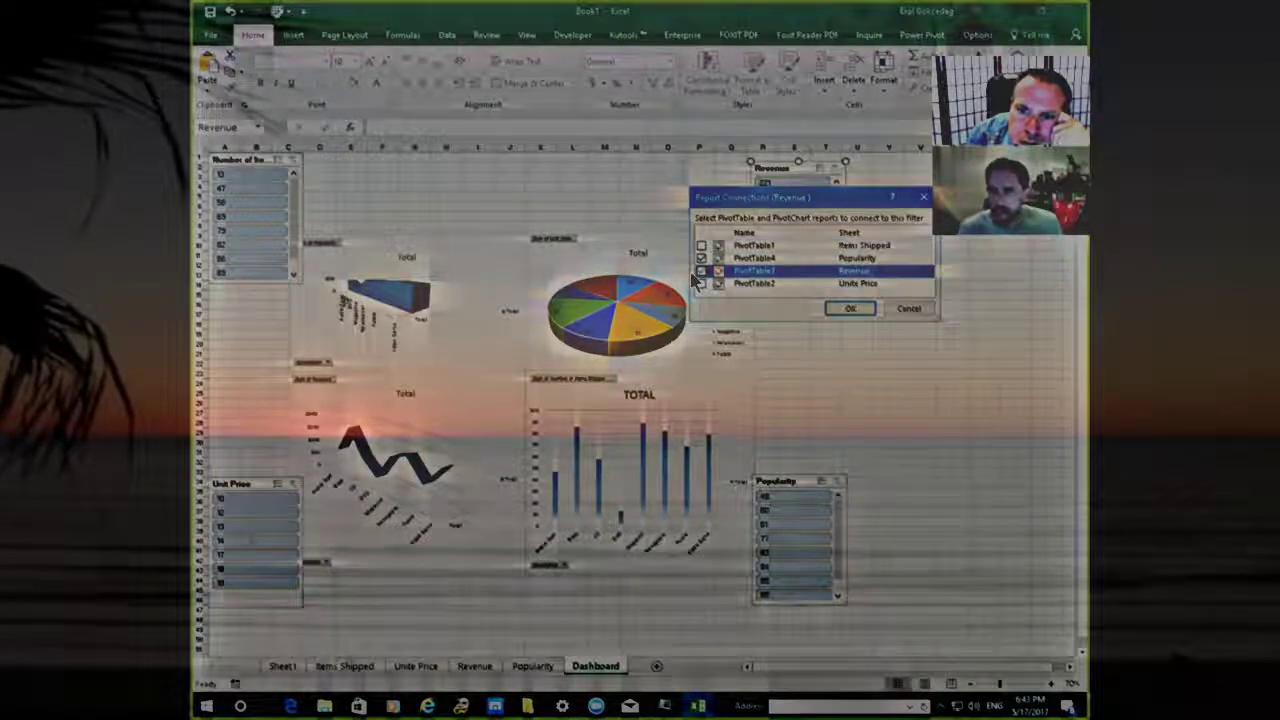
pyautogui.click(700, 284)
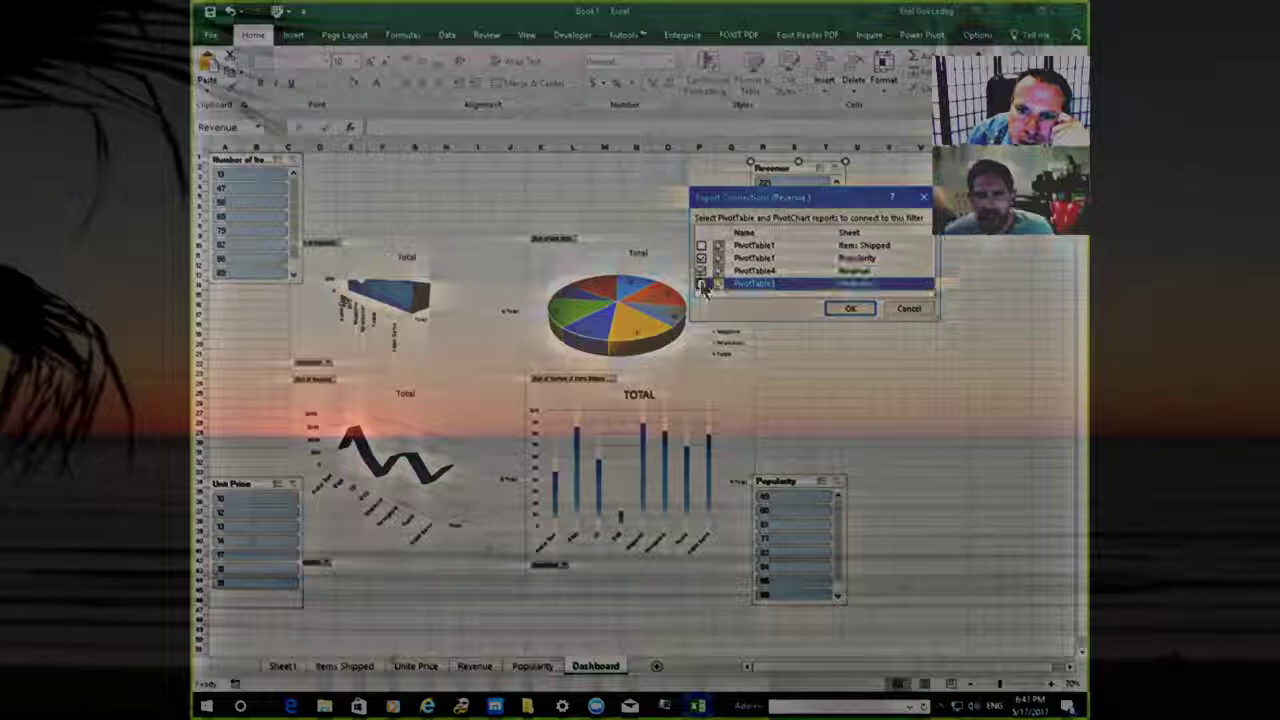
pyautogui.click(850, 308)
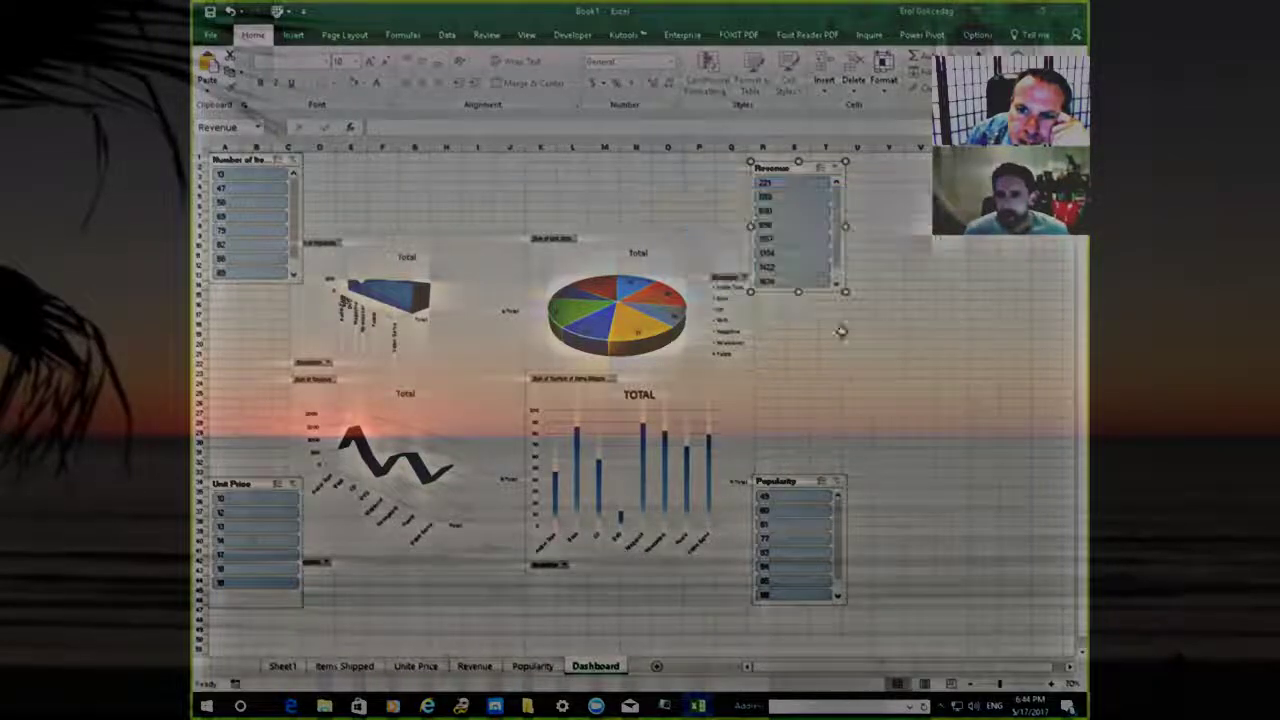
# Link the Popularity slicer to PivotTable3 and PivotTable2 as well
pyautogui.rightClick(812, 482)
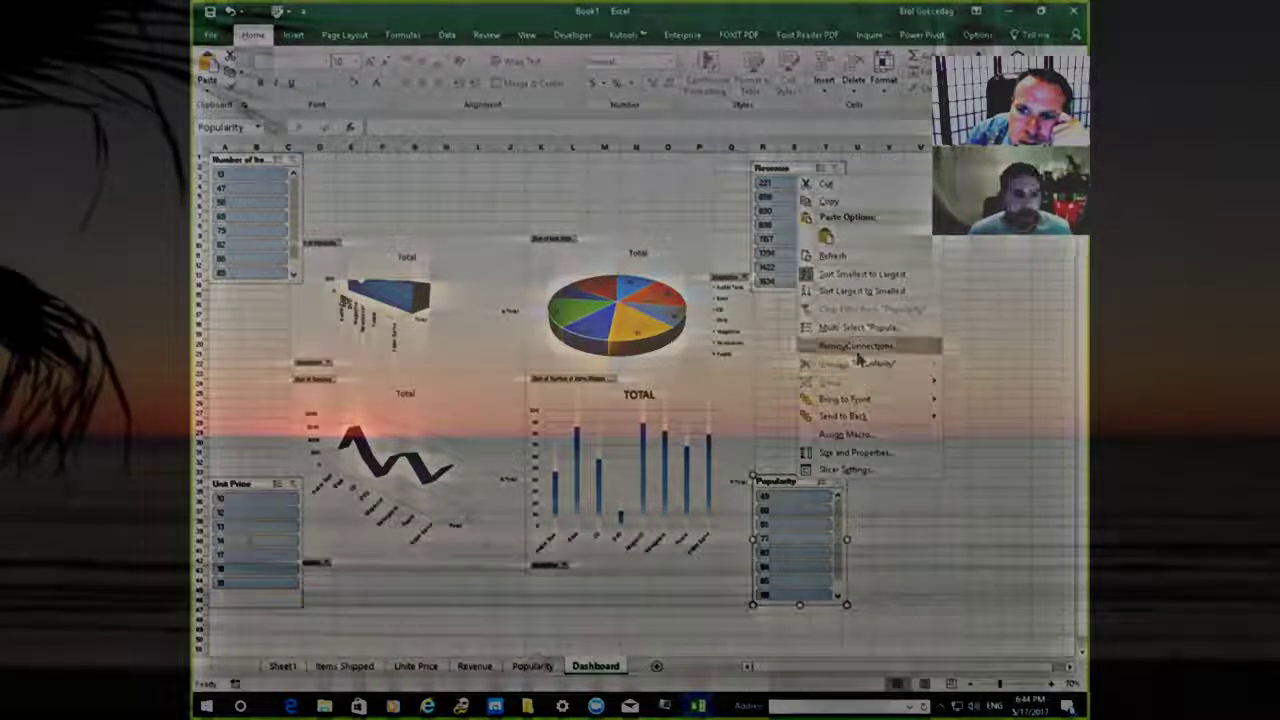
pyautogui.click(828, 344)
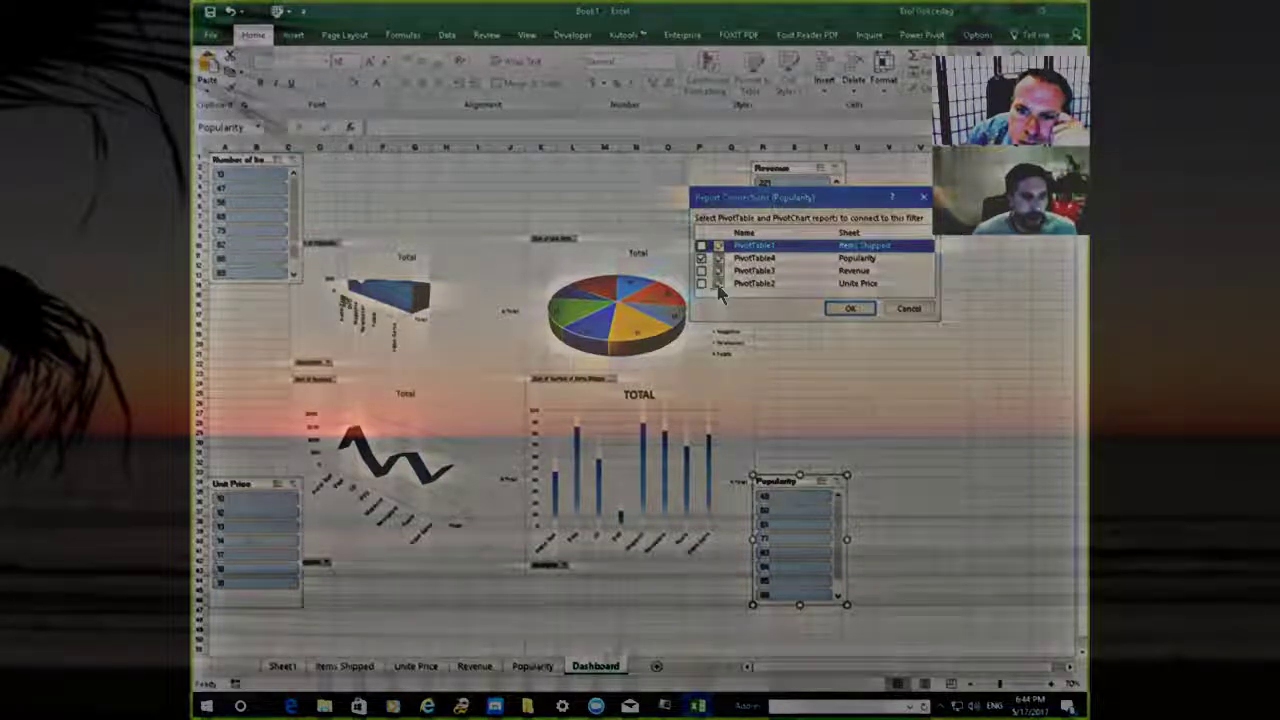
pyautogui.click(701, 270)
pyautogui.click(701, 283)
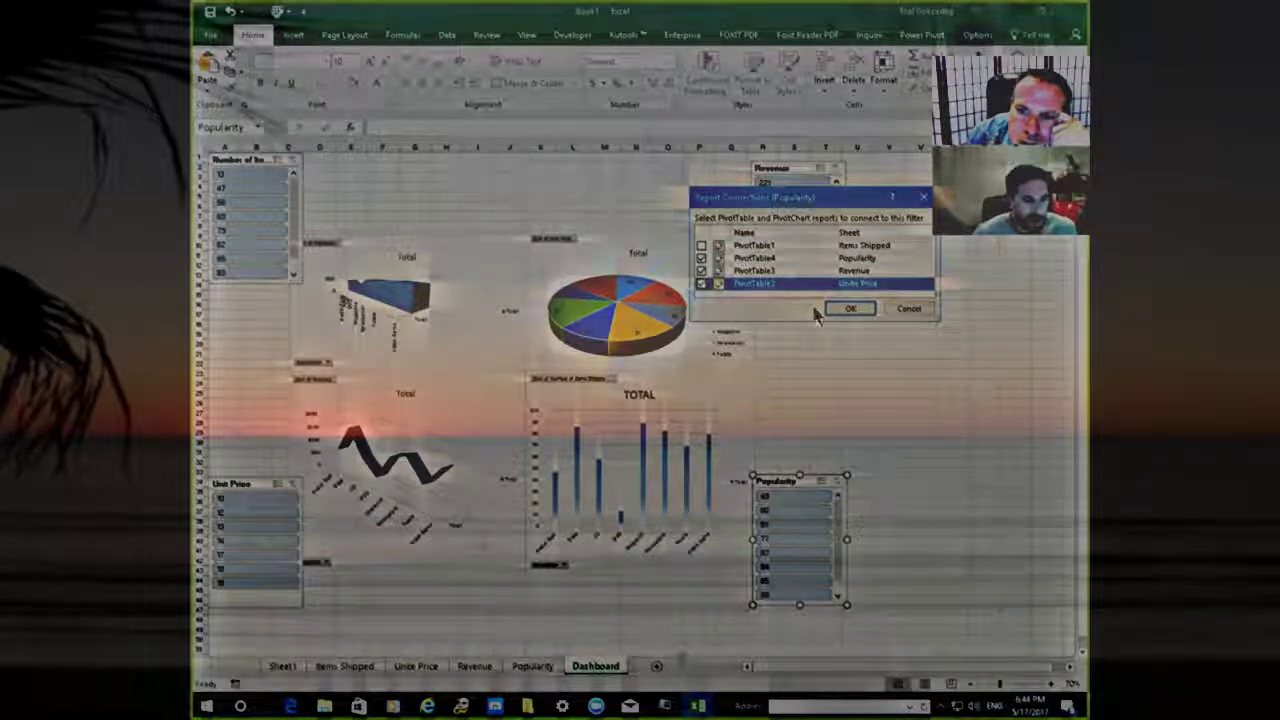
pyautogui.click(849, 308)
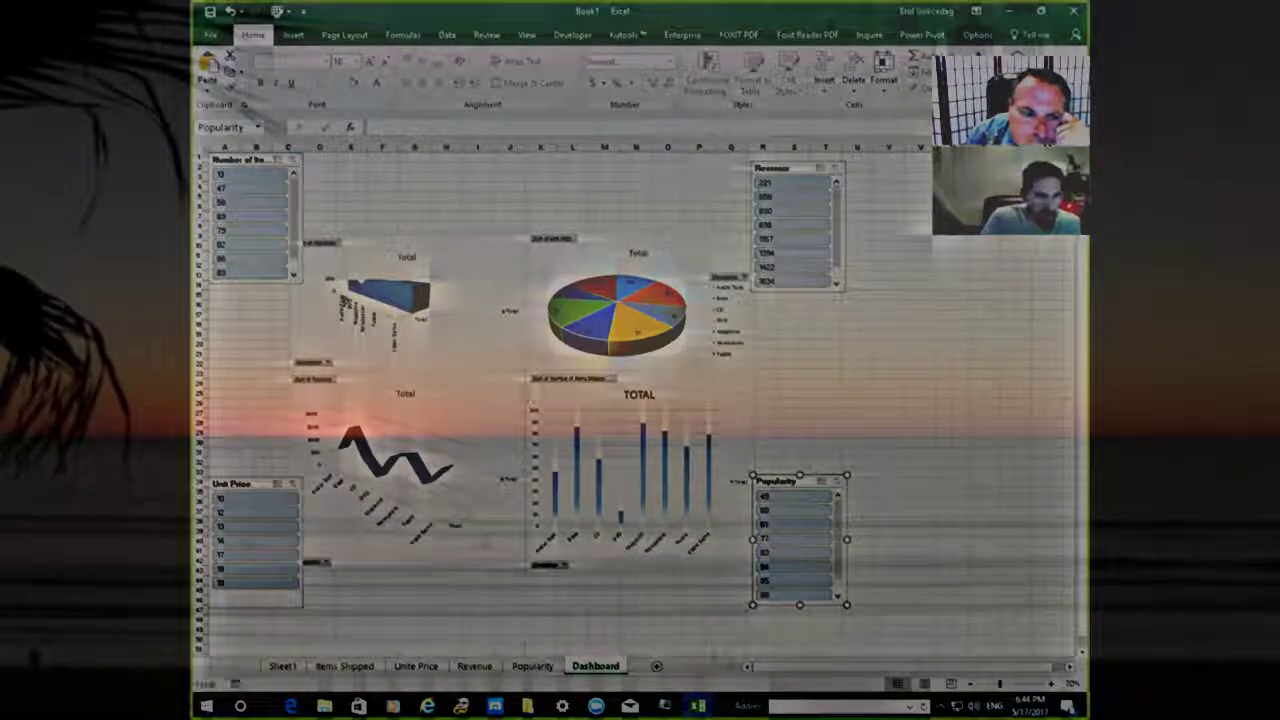
# Link the Unit Price slicer to PivotTable3 and PivotTable2 too
pyautogui.rightClick(253, 485)
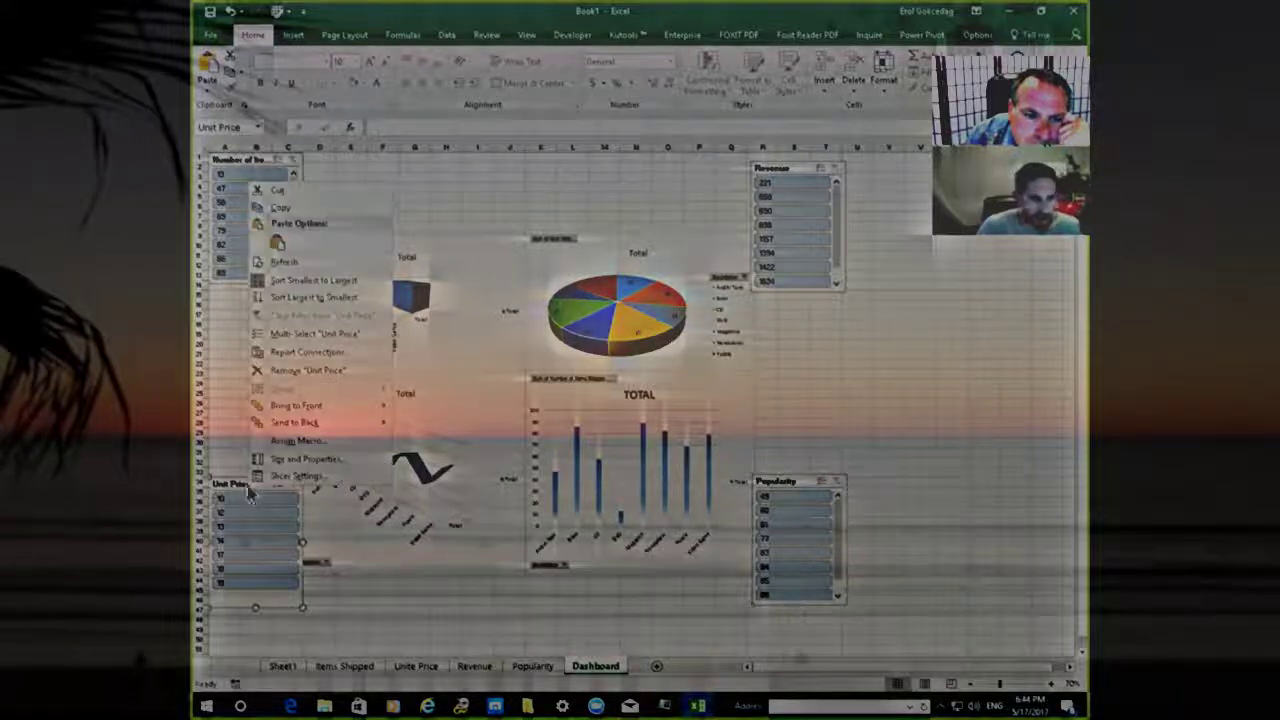
pyautogui.click(330, 357)
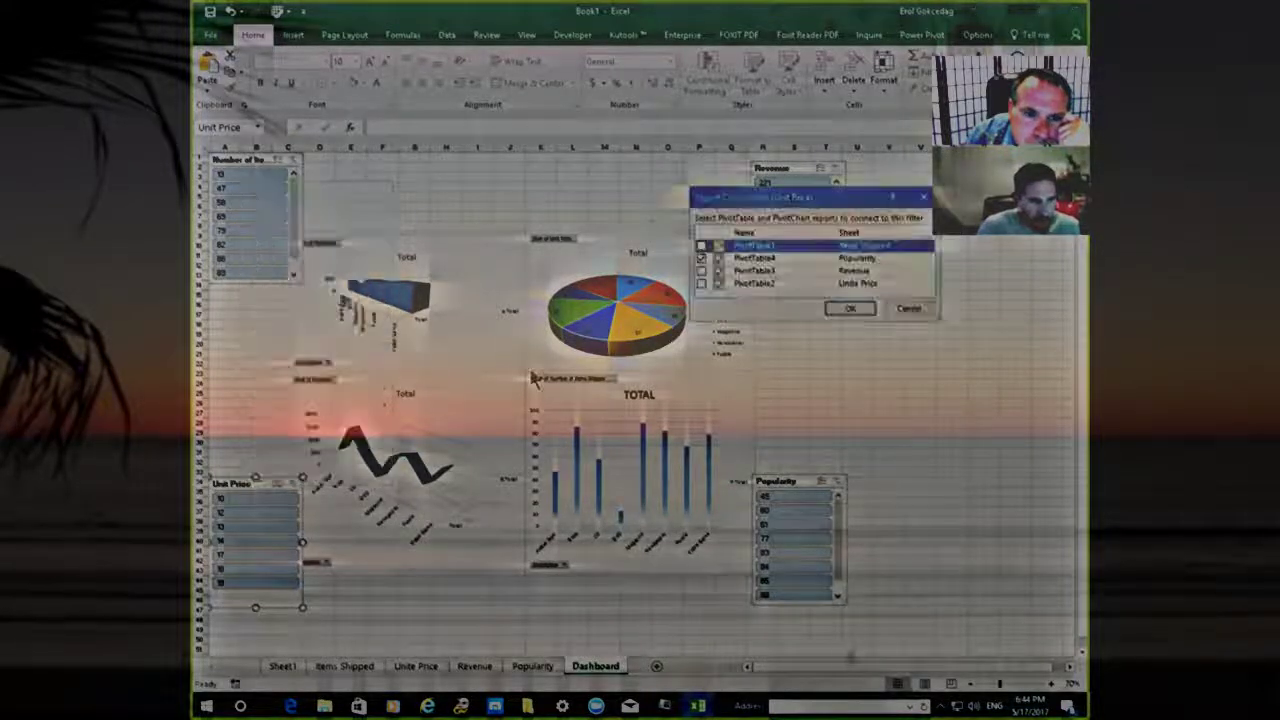
pyautogui.click(702, 271)
pyautogui.click(702, 284)
pyautogui.click(849, 308)
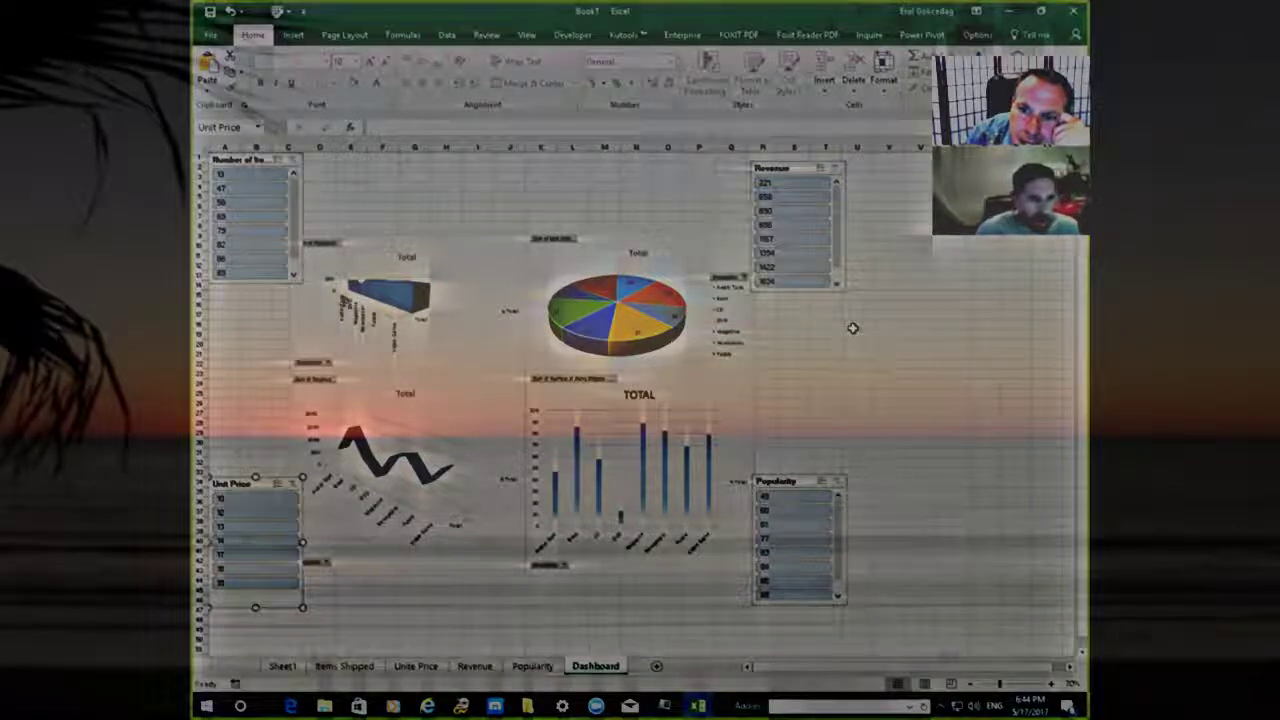
# Filter all charts by selecting Revenue values 221, 858, 850, 836 and a fifth value
pyautogui.click(772, 187)
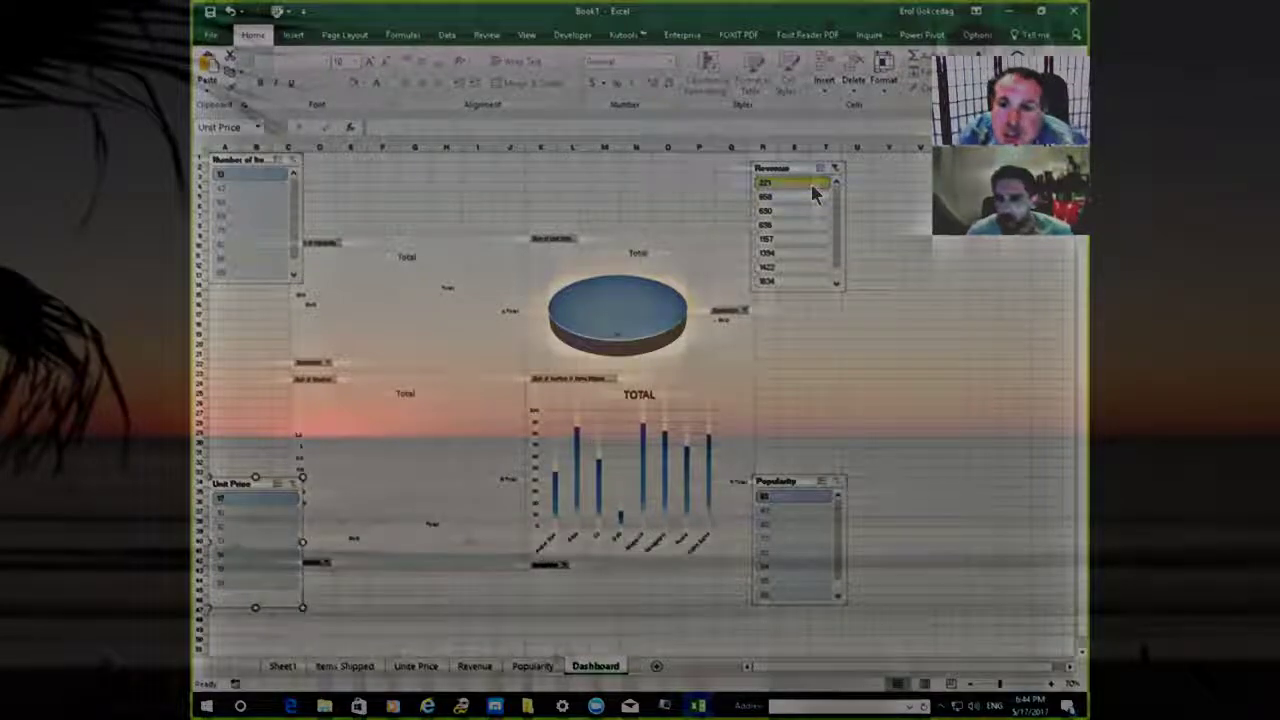
pyautogui.keyDown('ctrl'); pyautogui.click(804, 197); pyautogui.keyUp('ctrl')
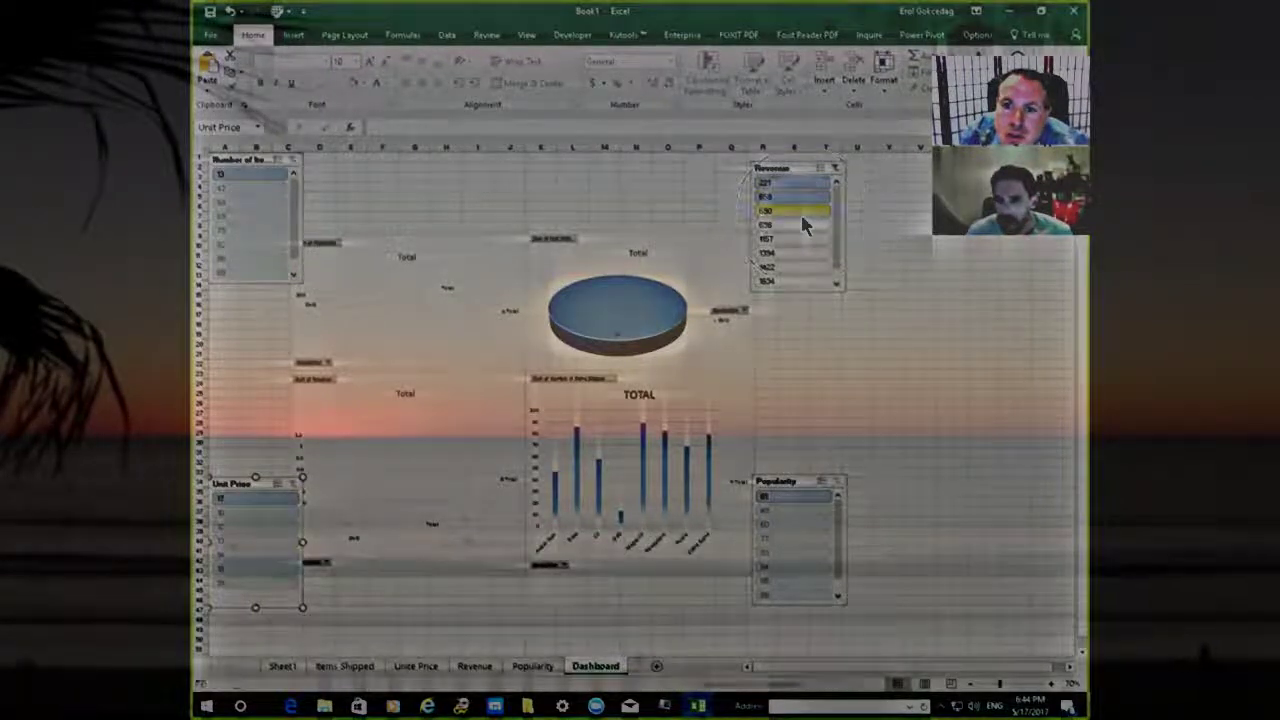
pyautogui.keyDown('ctrl'); pyautogui.click(802, 211); pyautogui.keyUp('ctrl')
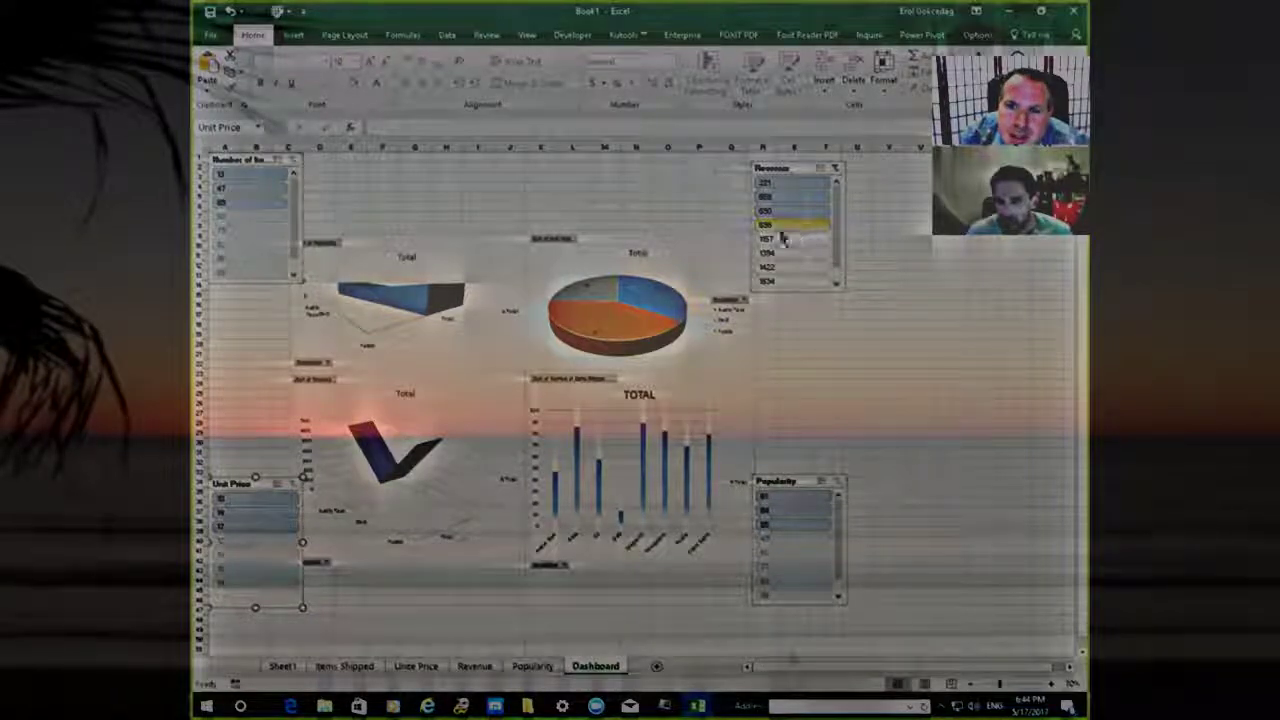
pyautogui.keyDown('ctrl'); pyautogui.click(802, 226); pyautogui.keyUp('ctrl')
pyautogui.keyDown('ctrl'); pyautogui.click(786, 238); pyautogui.keyUp('ctrl')
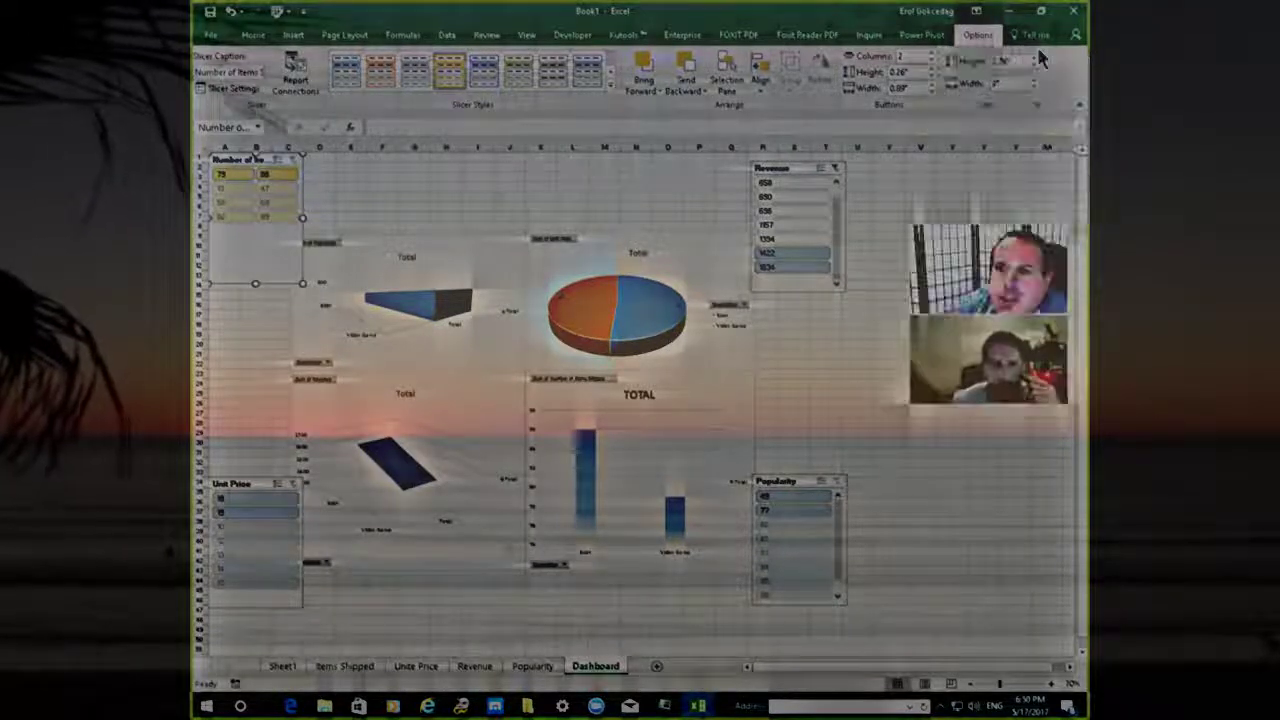
# Make slicer buttons 0.5" tall and narrower, resize Number of Items Shipped to one column, raise Unit Price
pyautogui.click(933, 70)
pyautogui.click(932, 91)
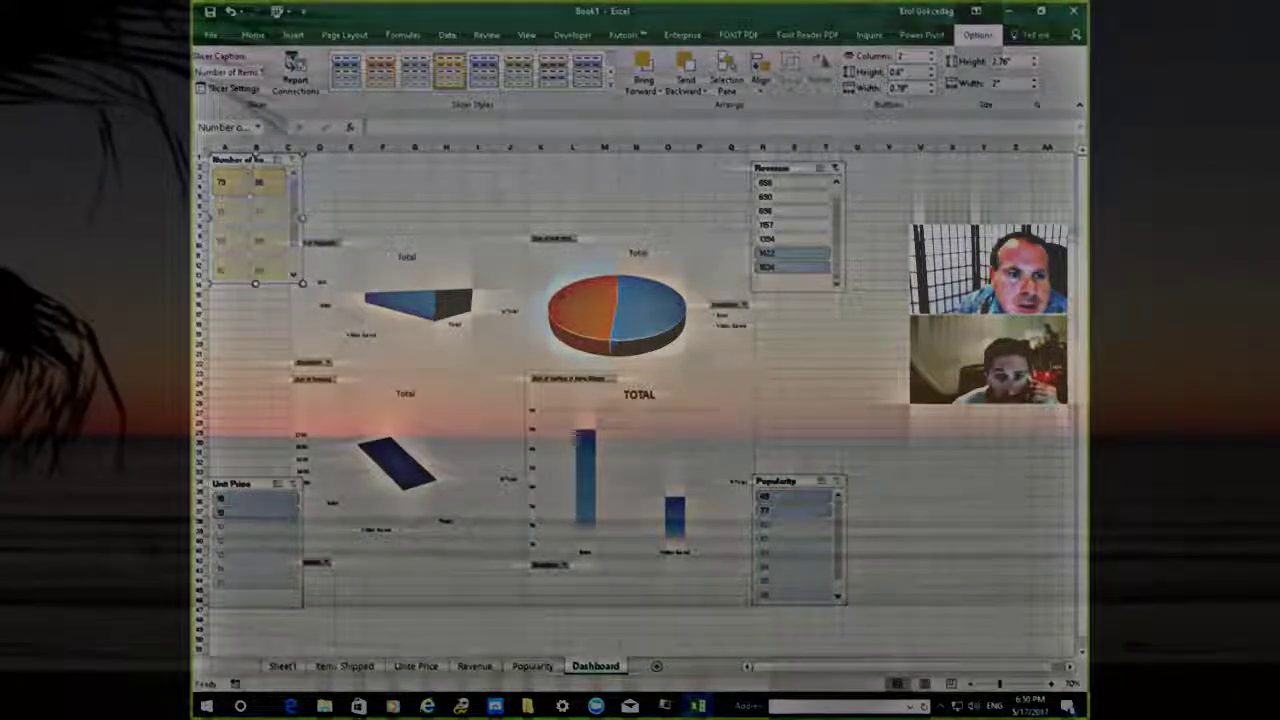
pyautogui.moveTo(302, 218); pyautogui.dragTo(337, 218)
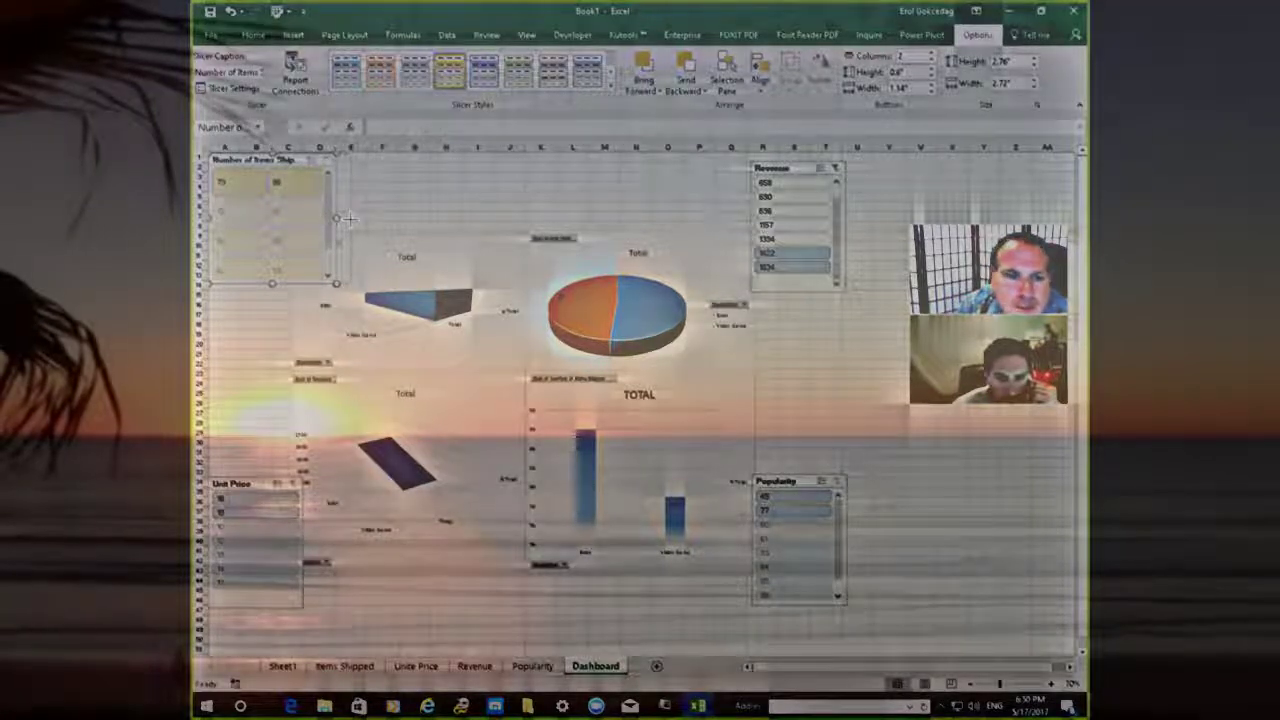
pyautogui.moveTo(337, 218); pyautogui.dragTo(345, 218)
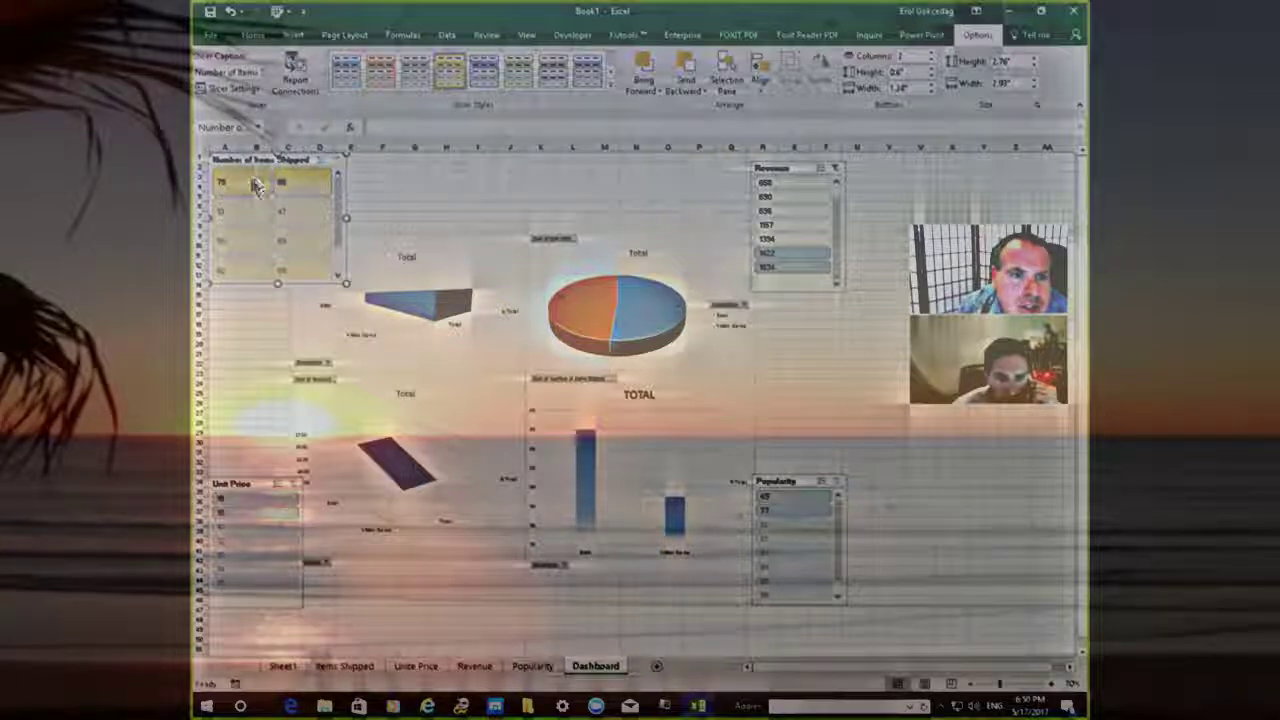
pyautogui.click(929, 59)
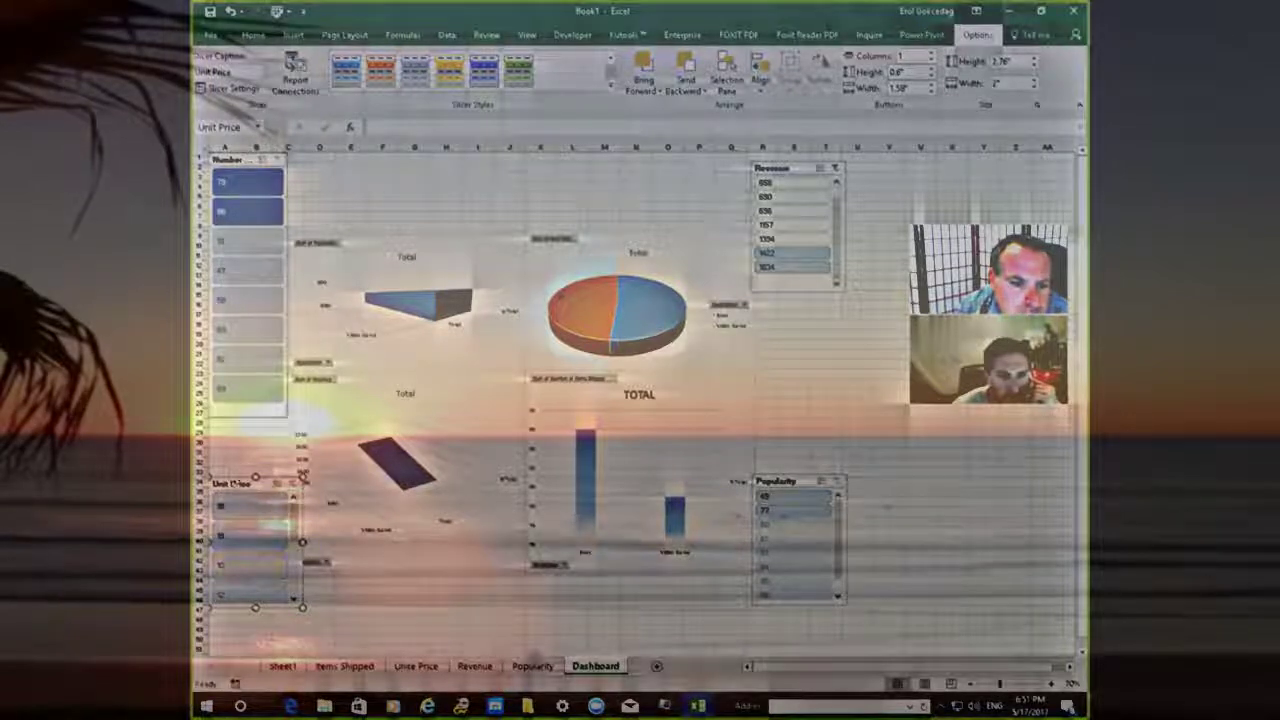
pyautogui.moveTo(240, 490); pyautogui.dragTo(230, 428)
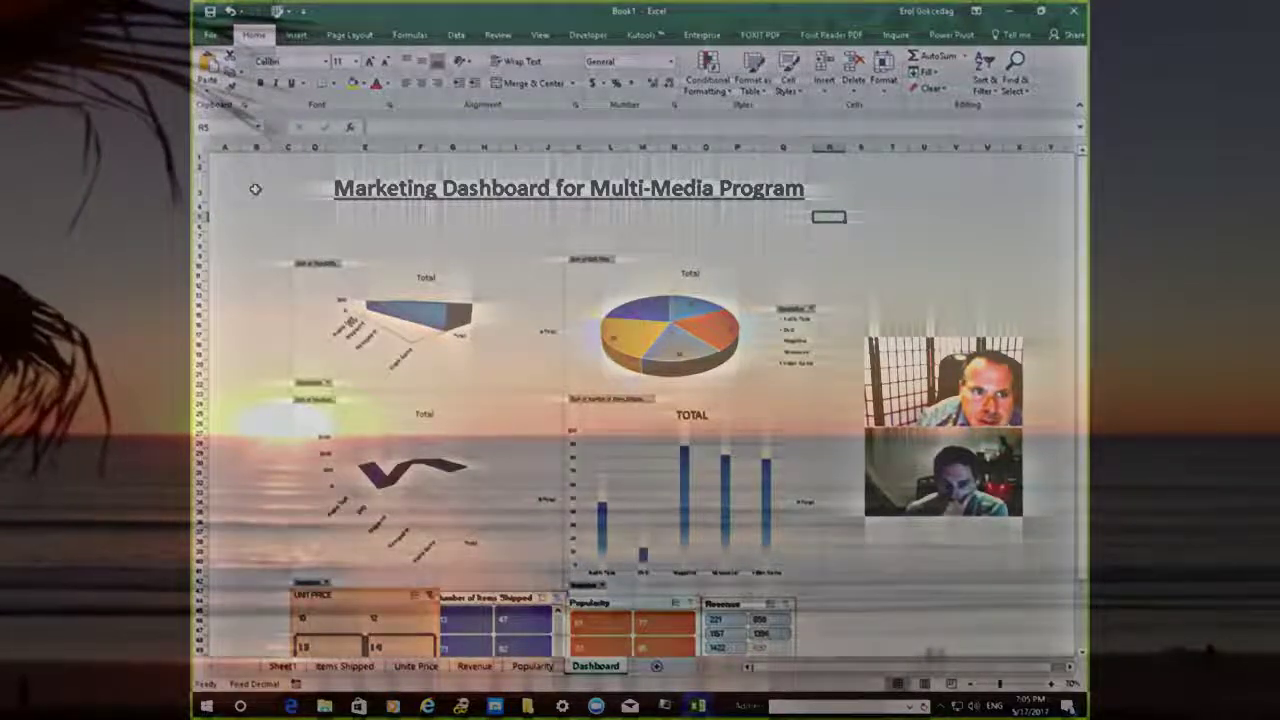
# Scroll down the dashboard and open the Fill Color choices
pyautogui.scroll(-2, 841, 628)
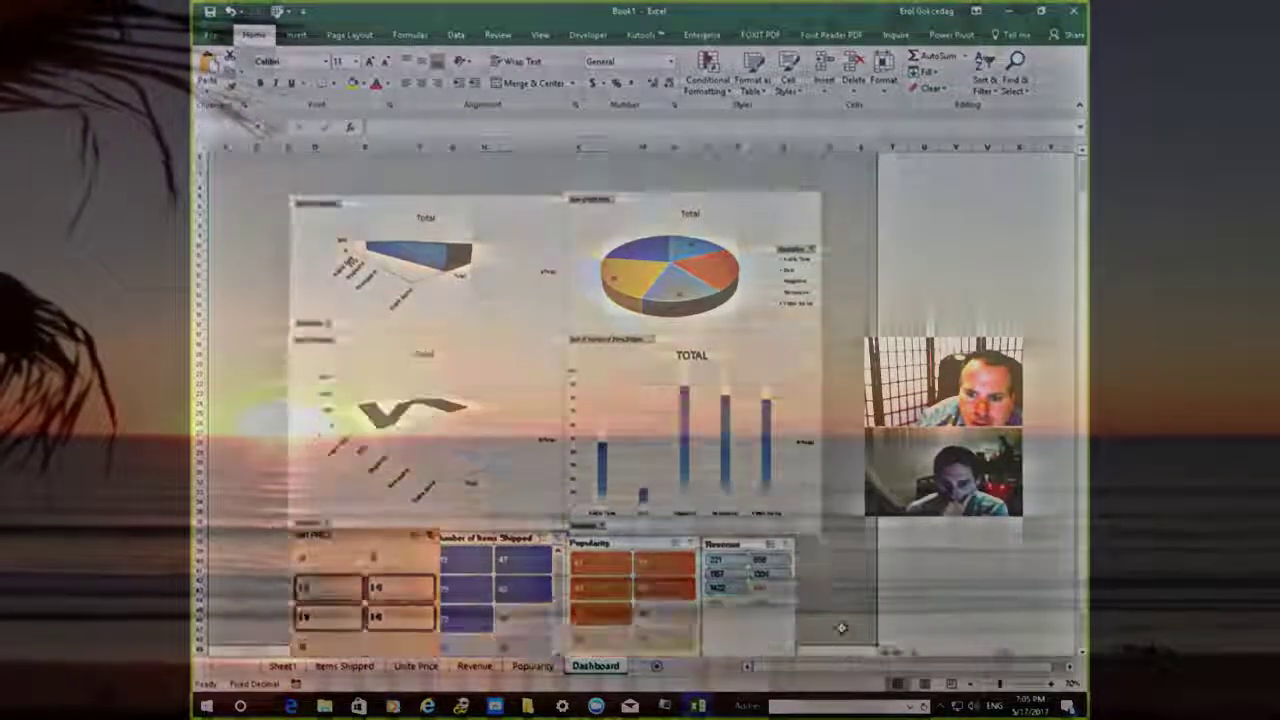
pyautogui.scroll(-2, 841, 628)
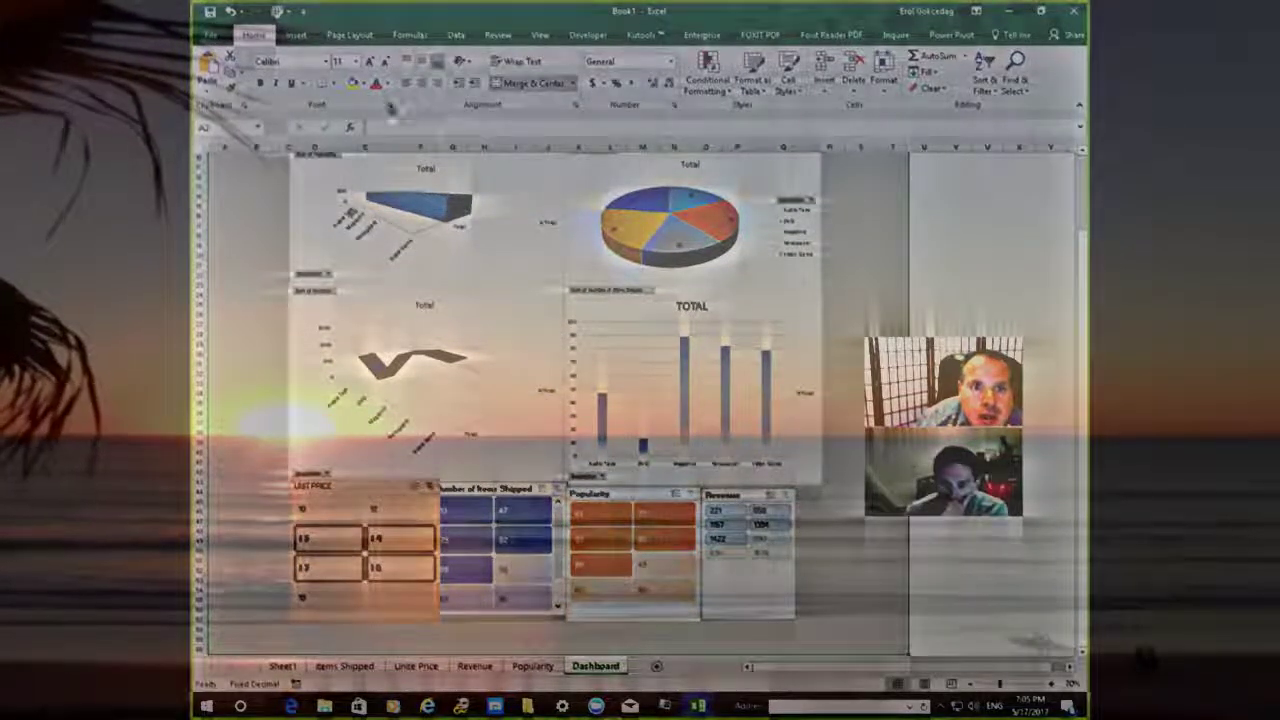
pyautogui.click(364, 84)
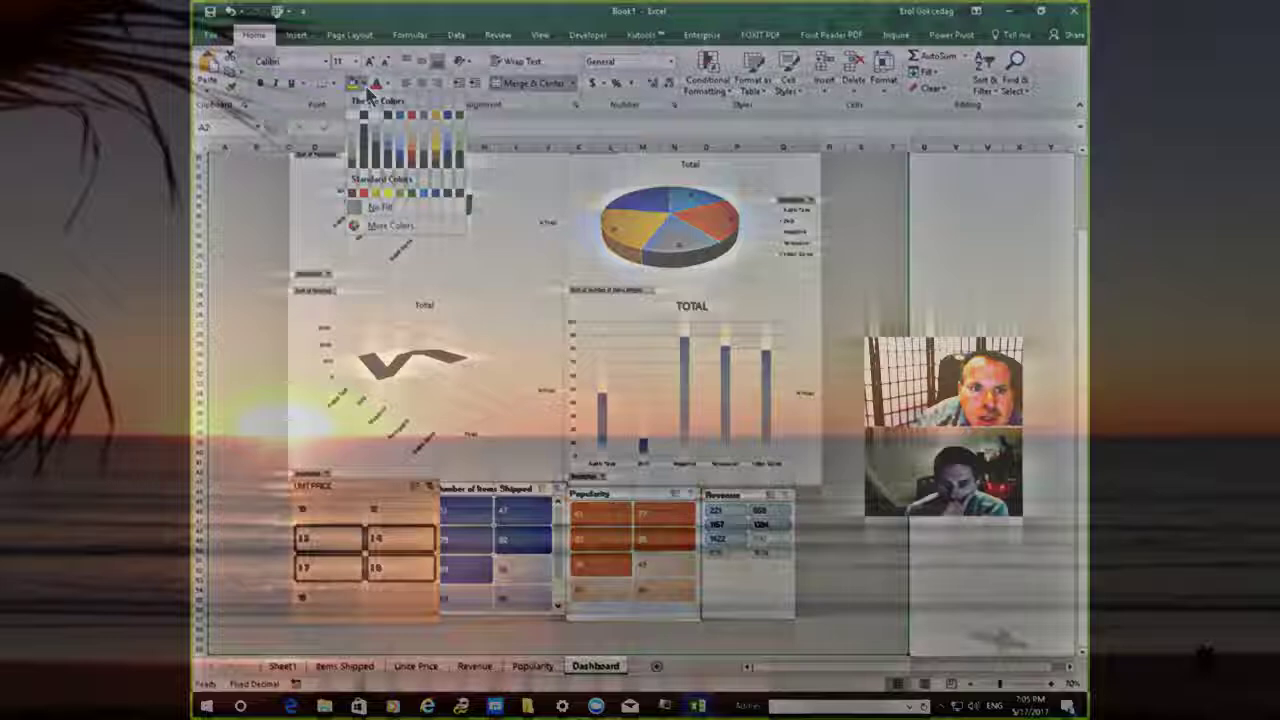
pyautogui.scroll(4, 392, 130)
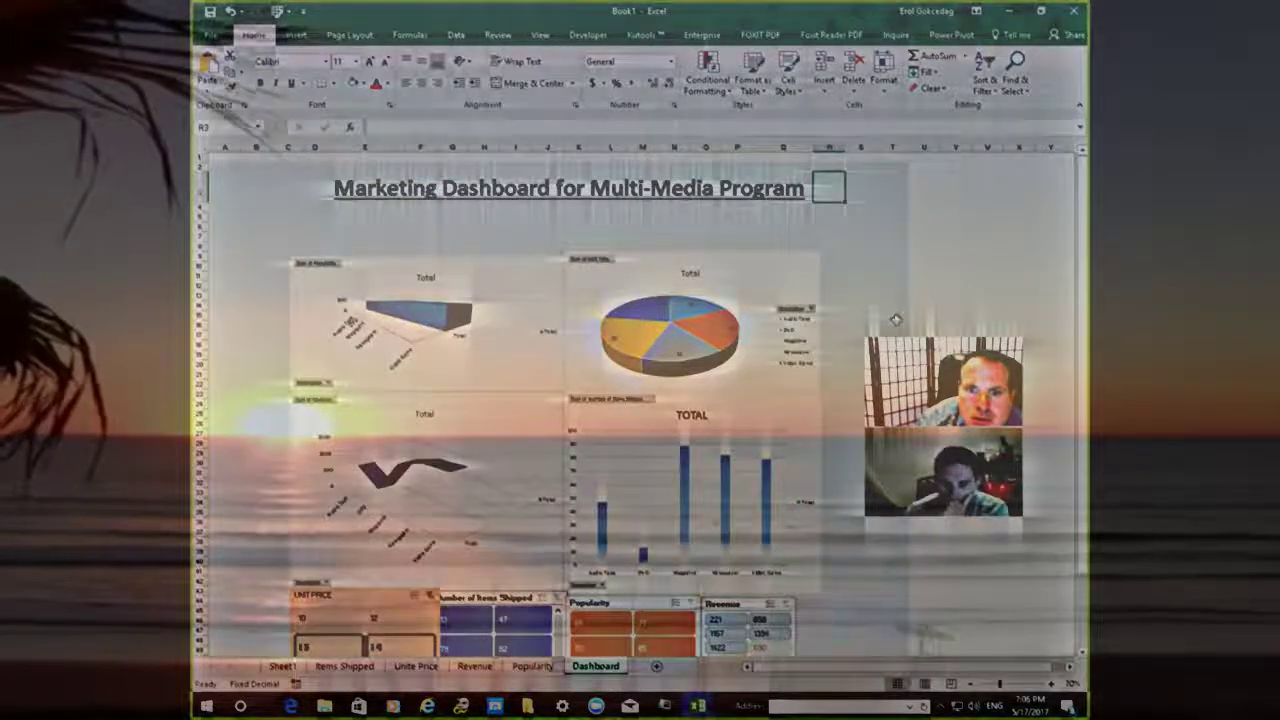
pyautogui.scroll(-4, 894, 322)
pyautogui.scroll(4, 896, 322)
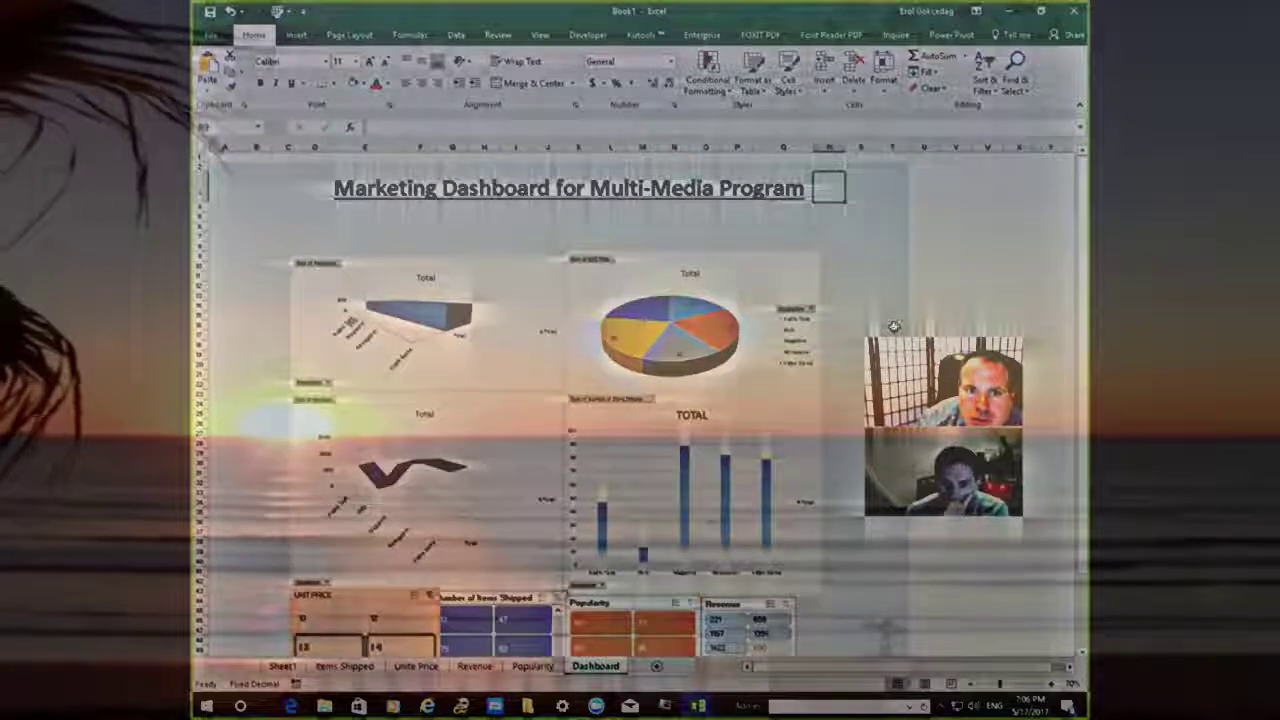
pyautogui.scroll(-4, 896, 322)
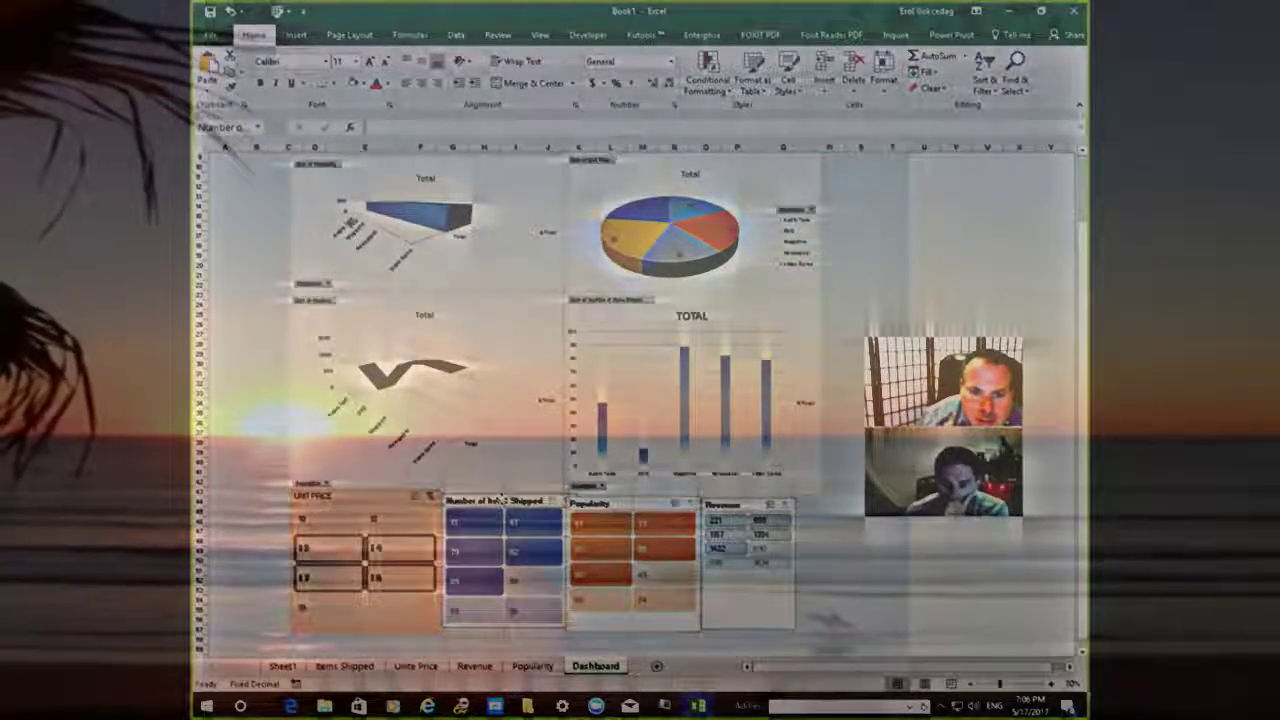
# Nudge the Number of Items Shipped, Popularity and Revenue slicers into an even row
pyautogui.moveTo(495, 497); pyautogui.dragTo(500, 497)
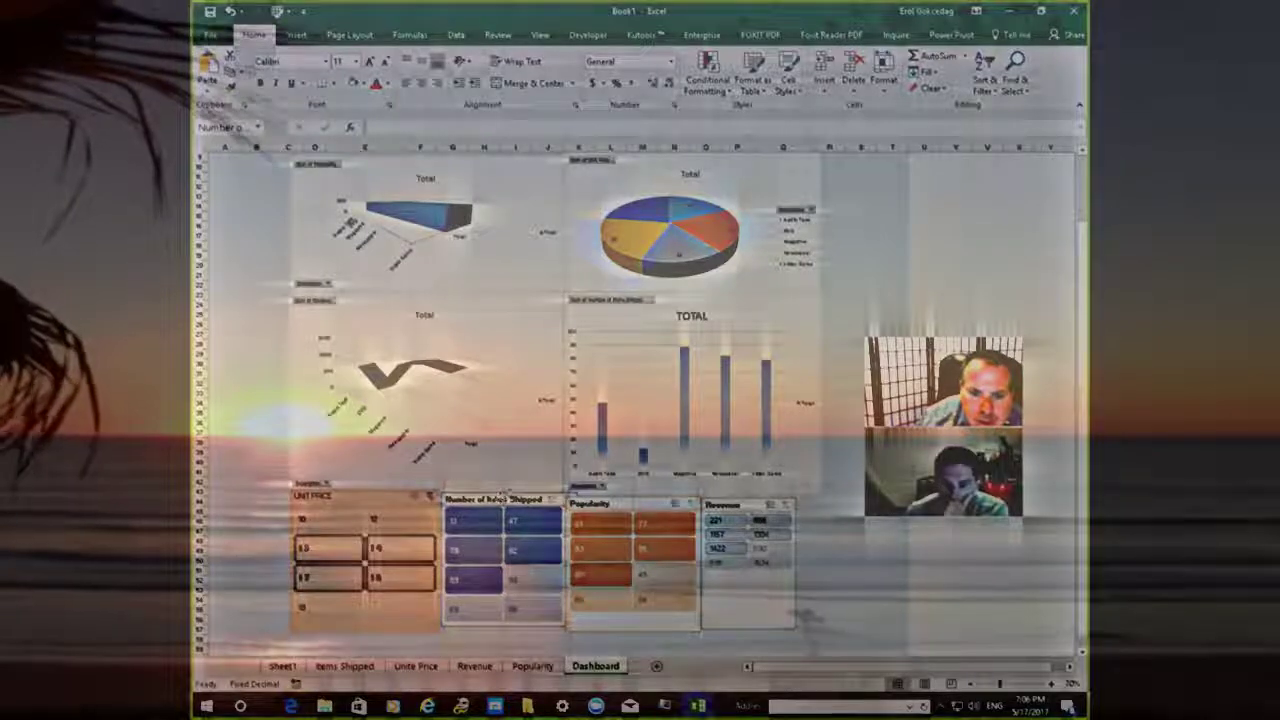
pyautogui.moveTo(632, 503); pyautogui.dragTo(629, 509)
pyautogui.moveTo(730, 508); pyautogui.dragTo(750, 493)
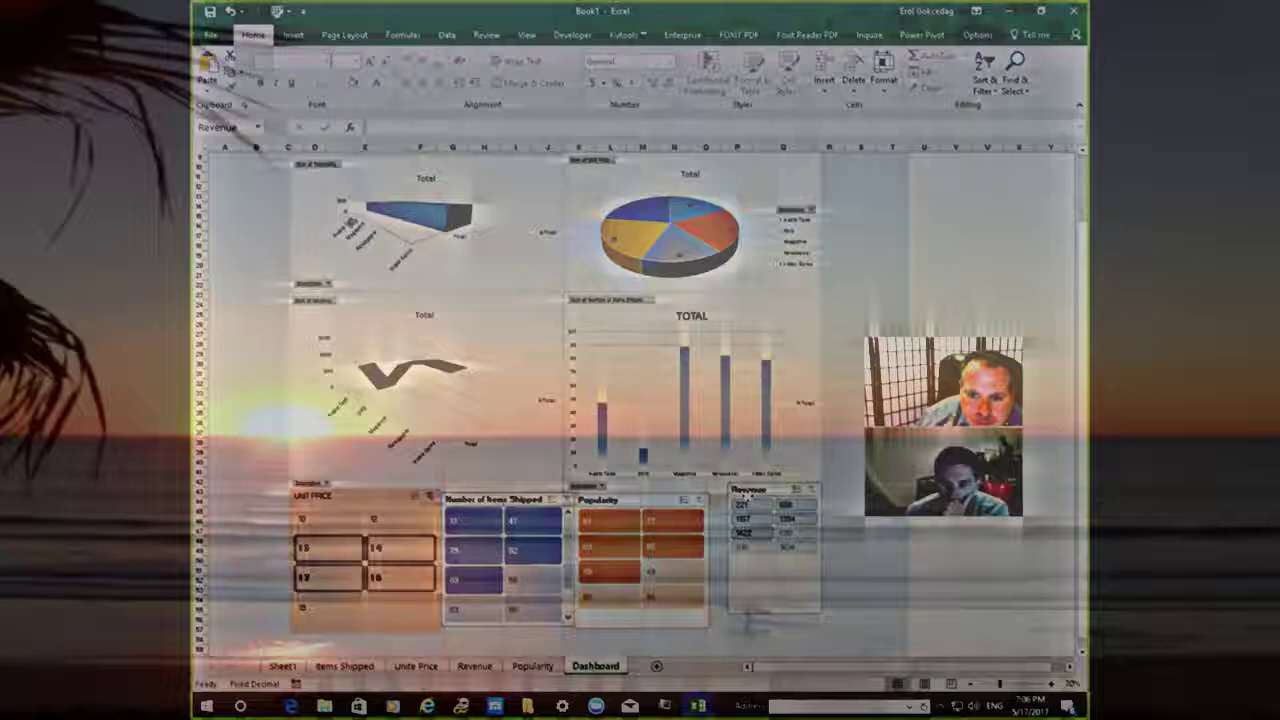